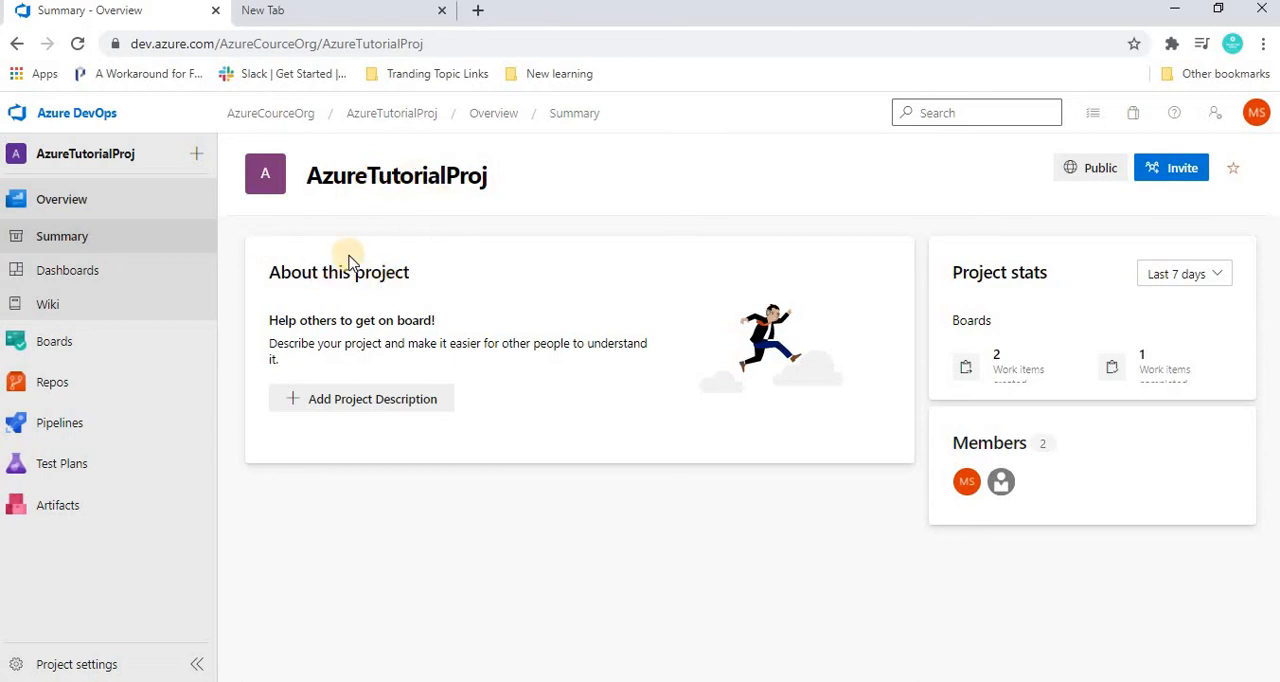
Open the team backlog of AzureTutorialProj and view the work items planned in Sprint 1.
mouse_move(64, 339)
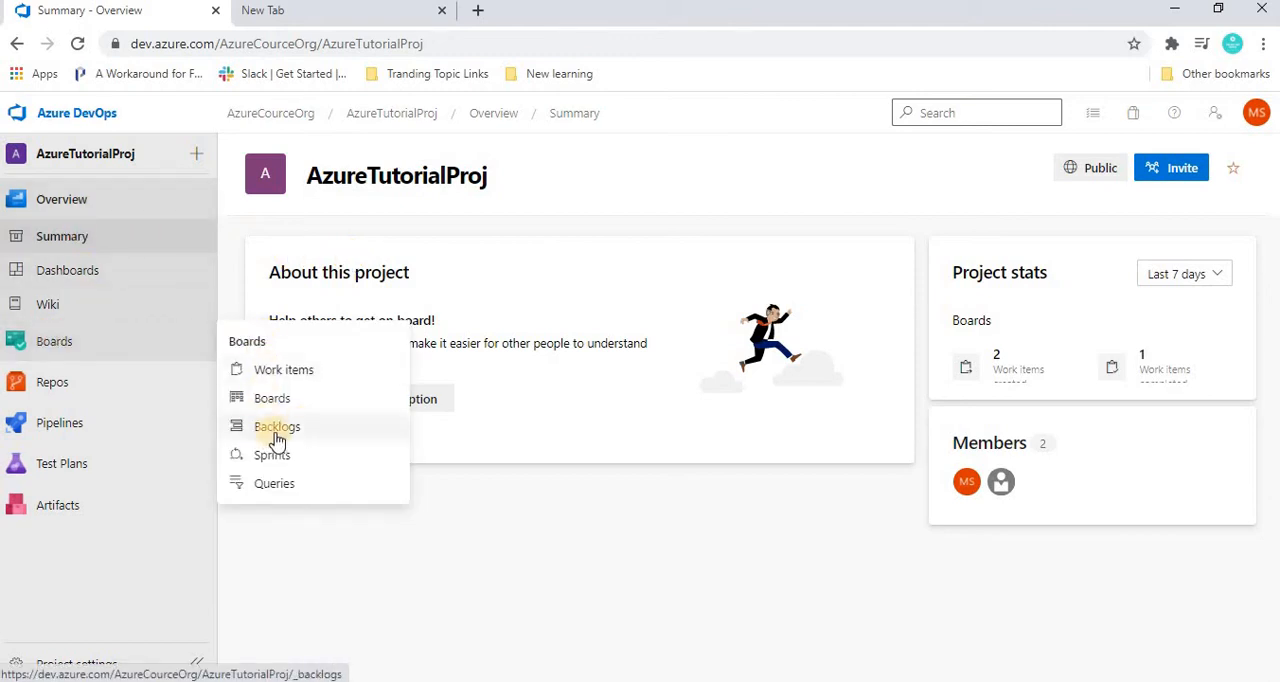
click(45, 338)
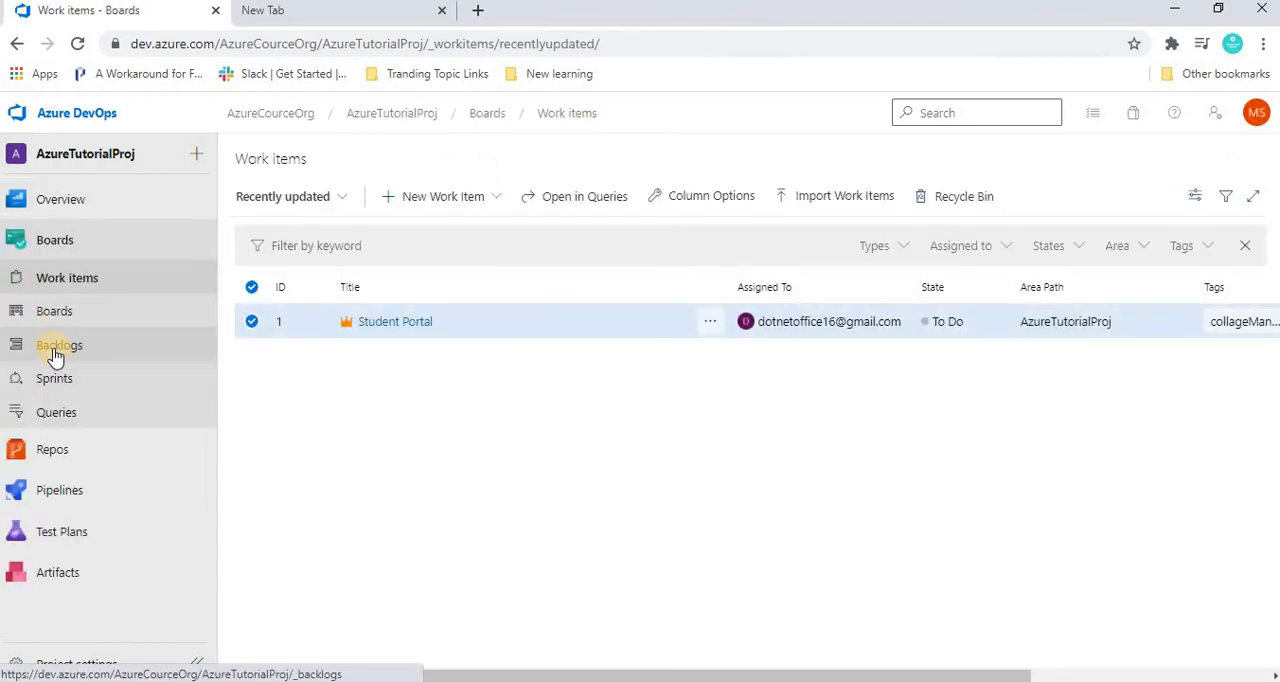
click(55, 352)
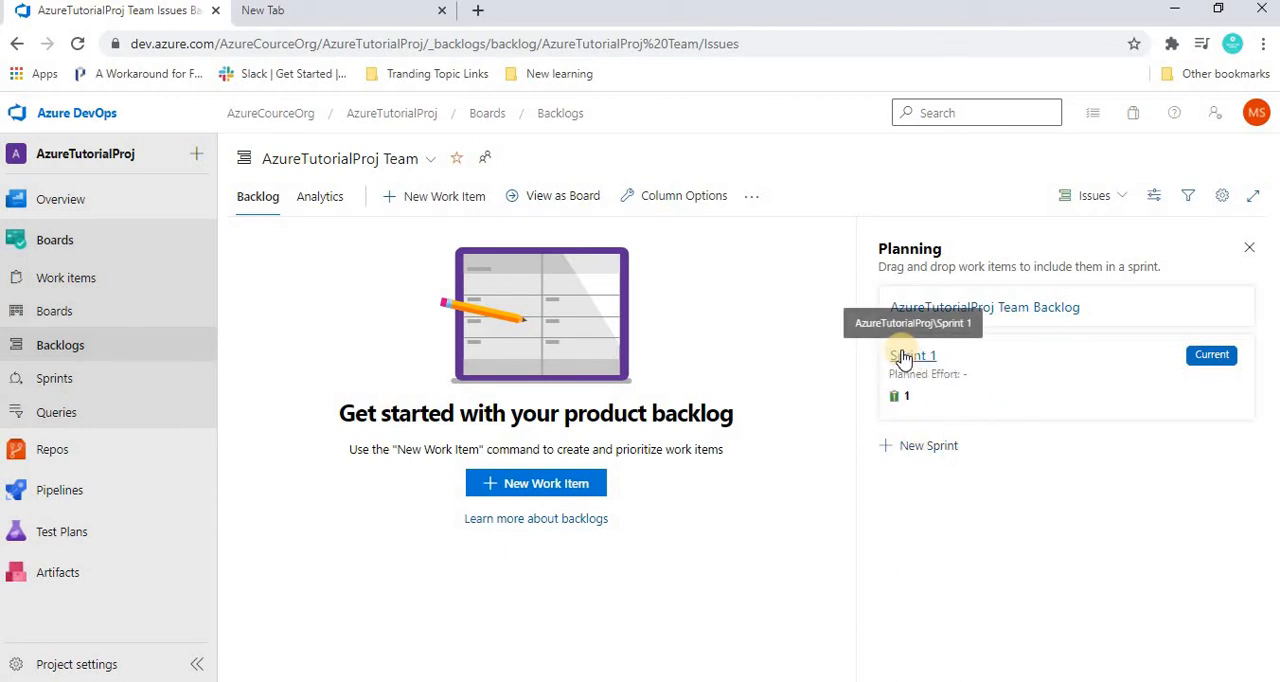
click(903, 357)
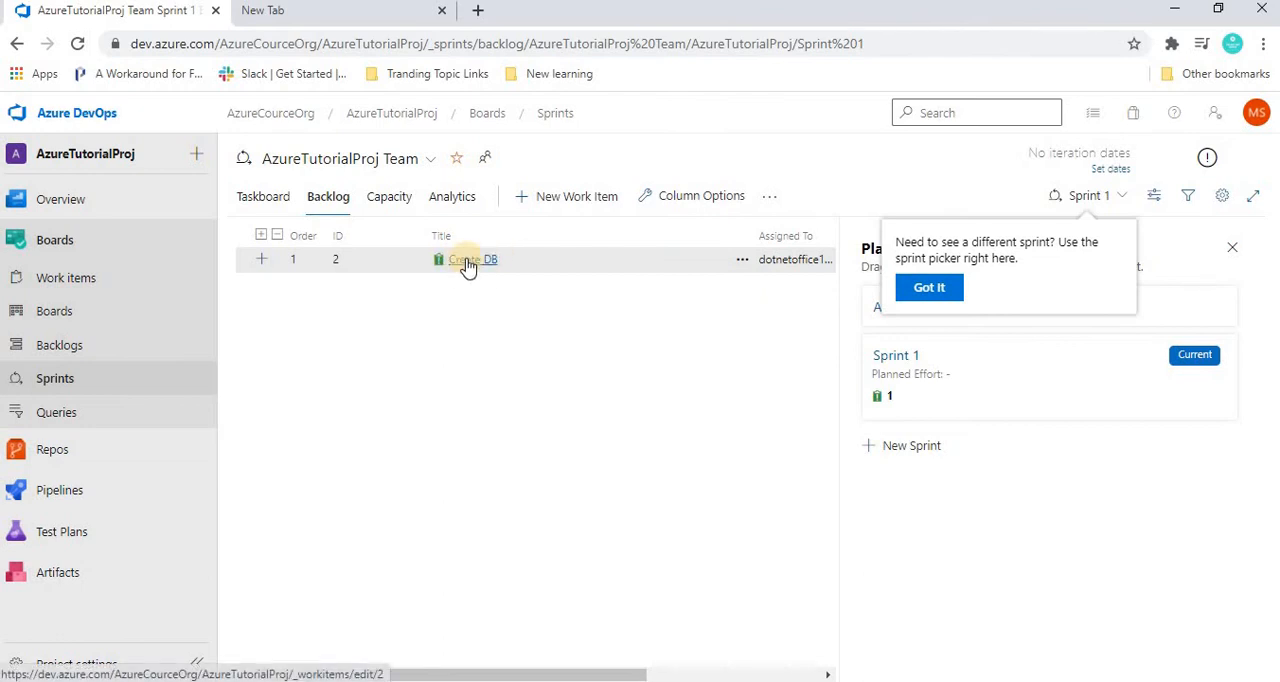
Add an issue titled "Generate OTP for student login" to the team's product backlog.
click(62, 346)
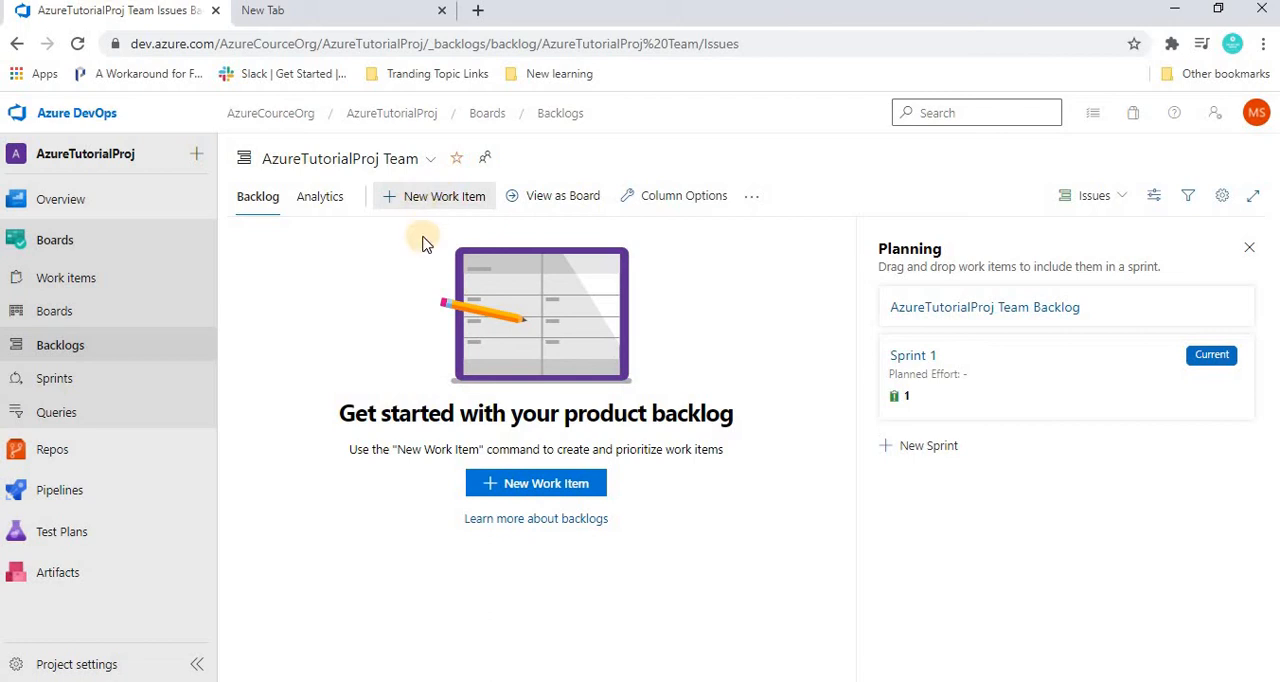
click(1130, 197)
click(214, 313)
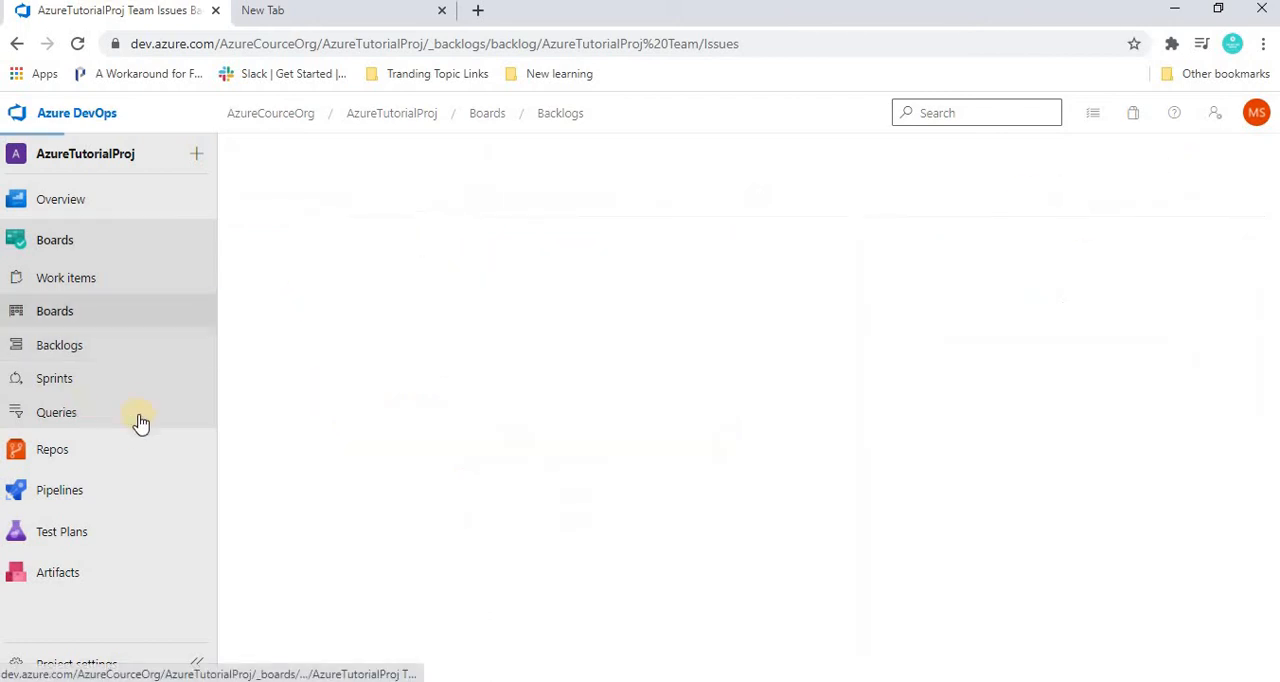
click(62, 348)
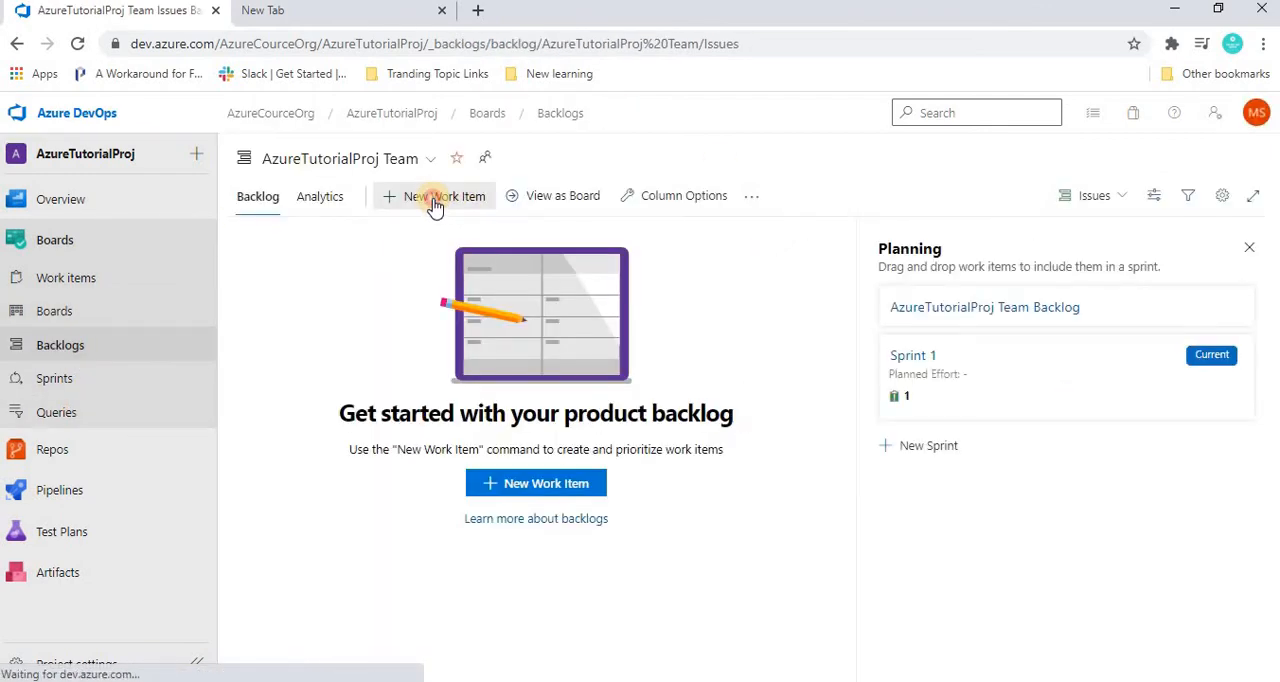
click(434, 199)
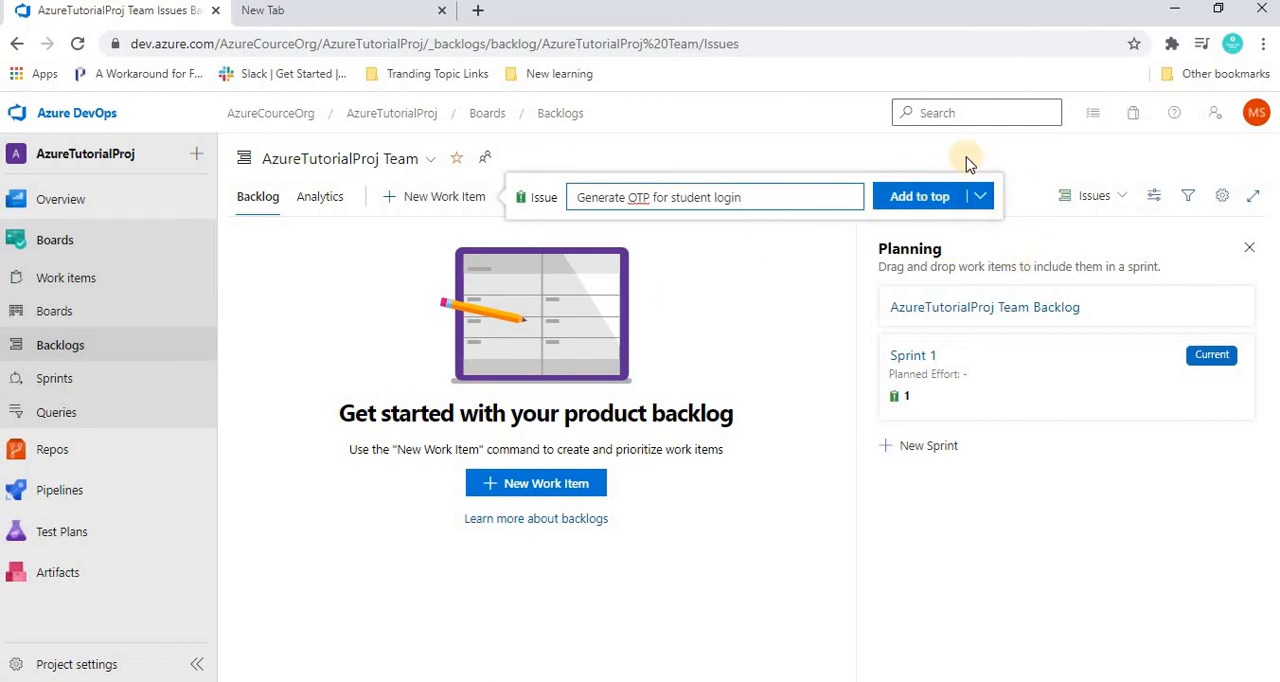
click(980, 196)
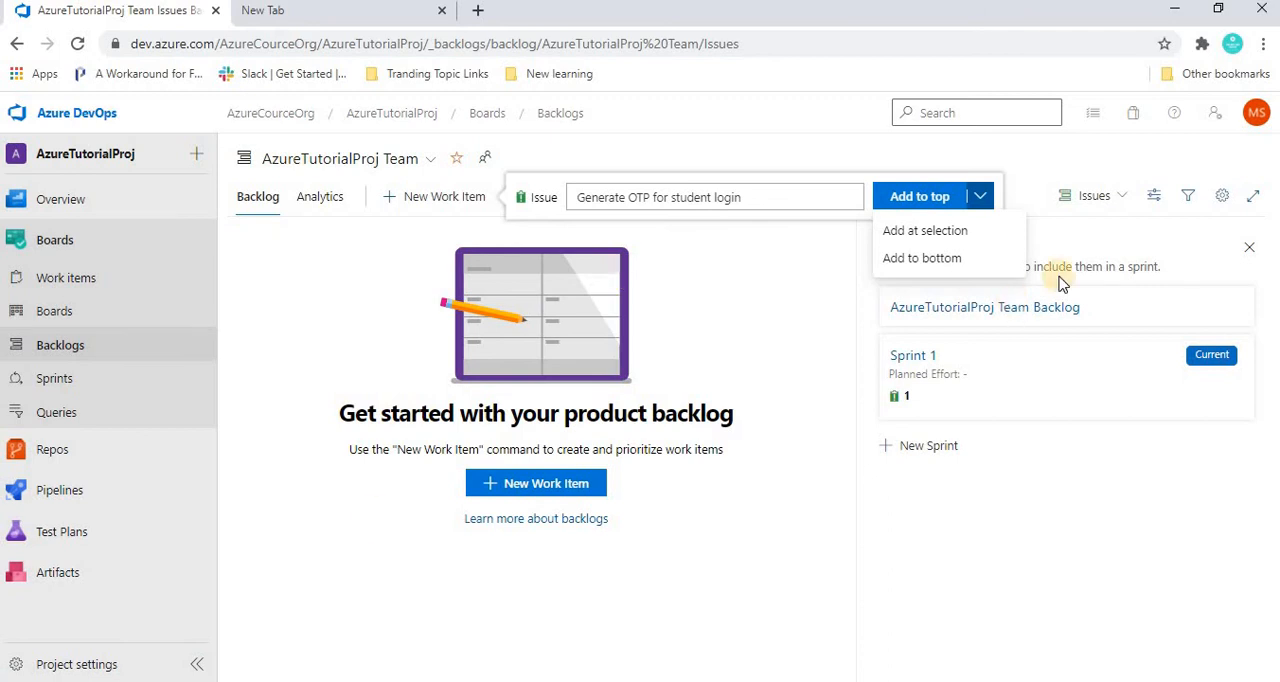
click(912, 260)
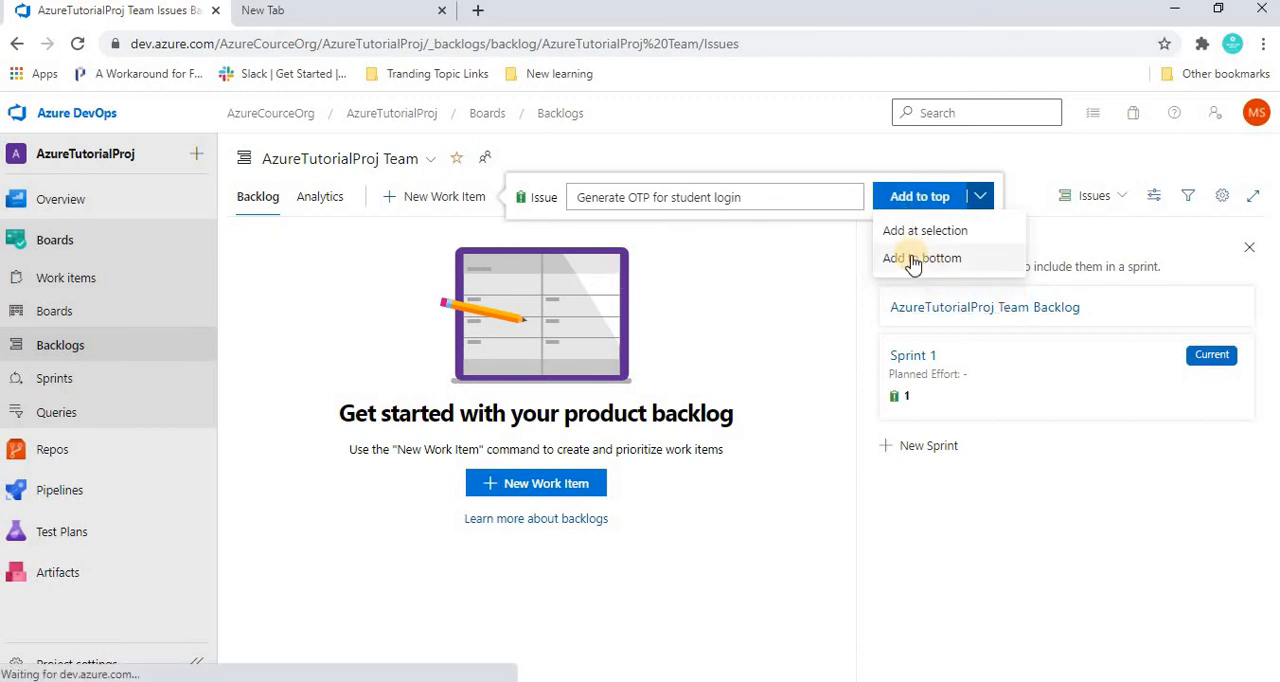
click(897, 197)
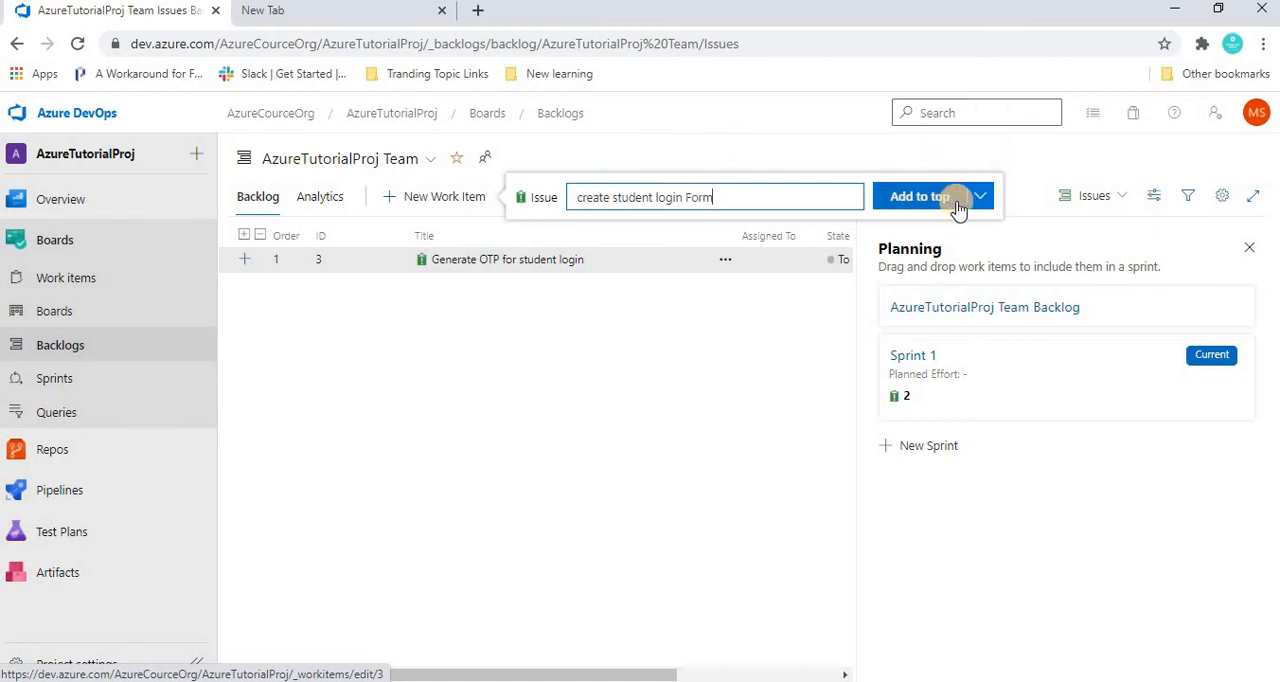
Add an issue titled "create student login form" to the top of the team backlog.
click(993, 199)
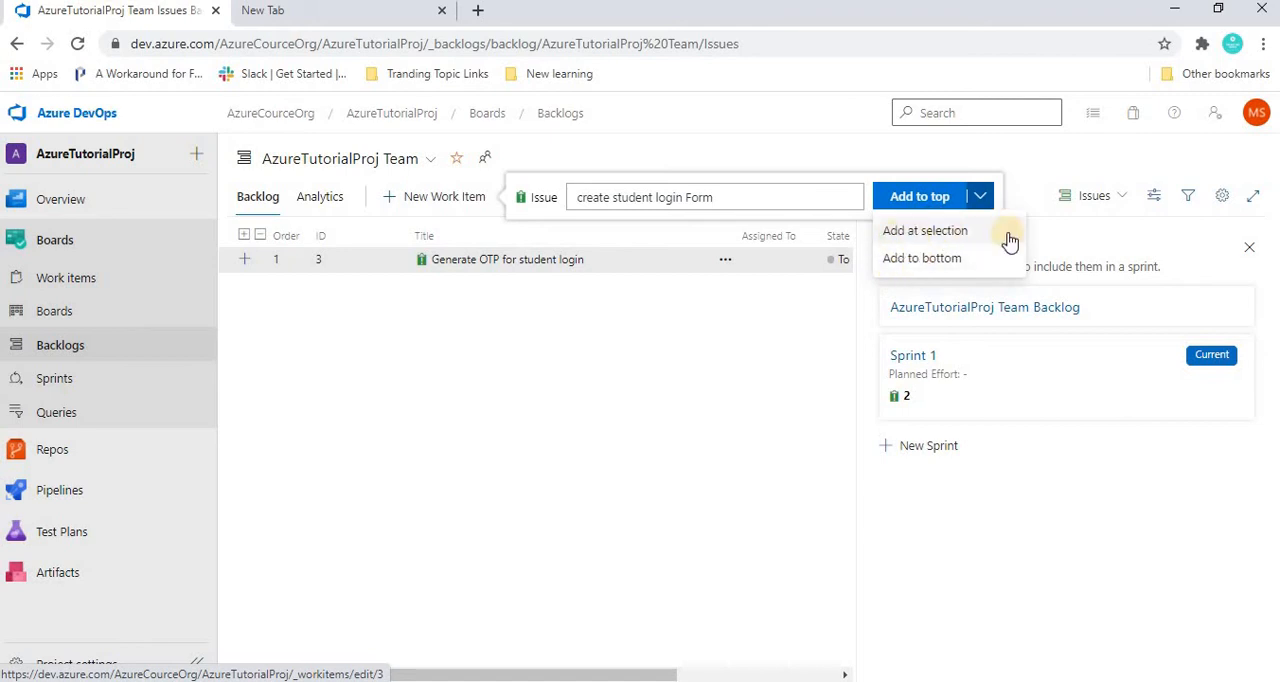
click(362, 259)
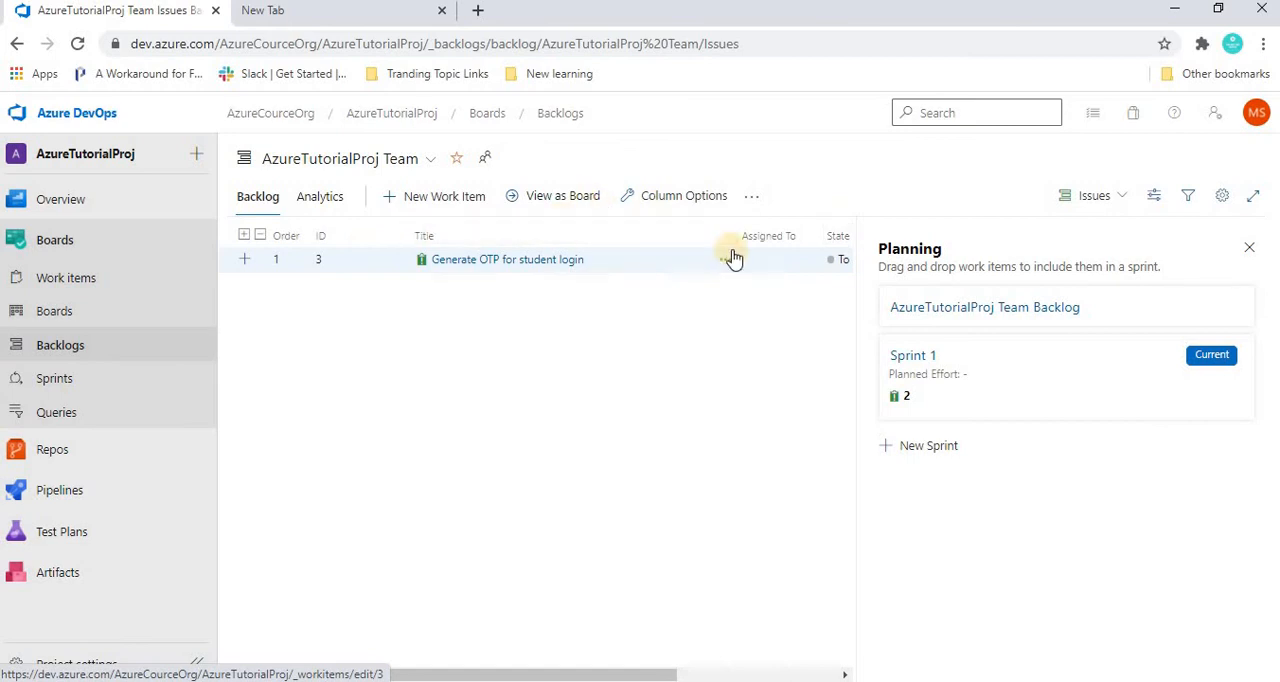
click(447, 197)
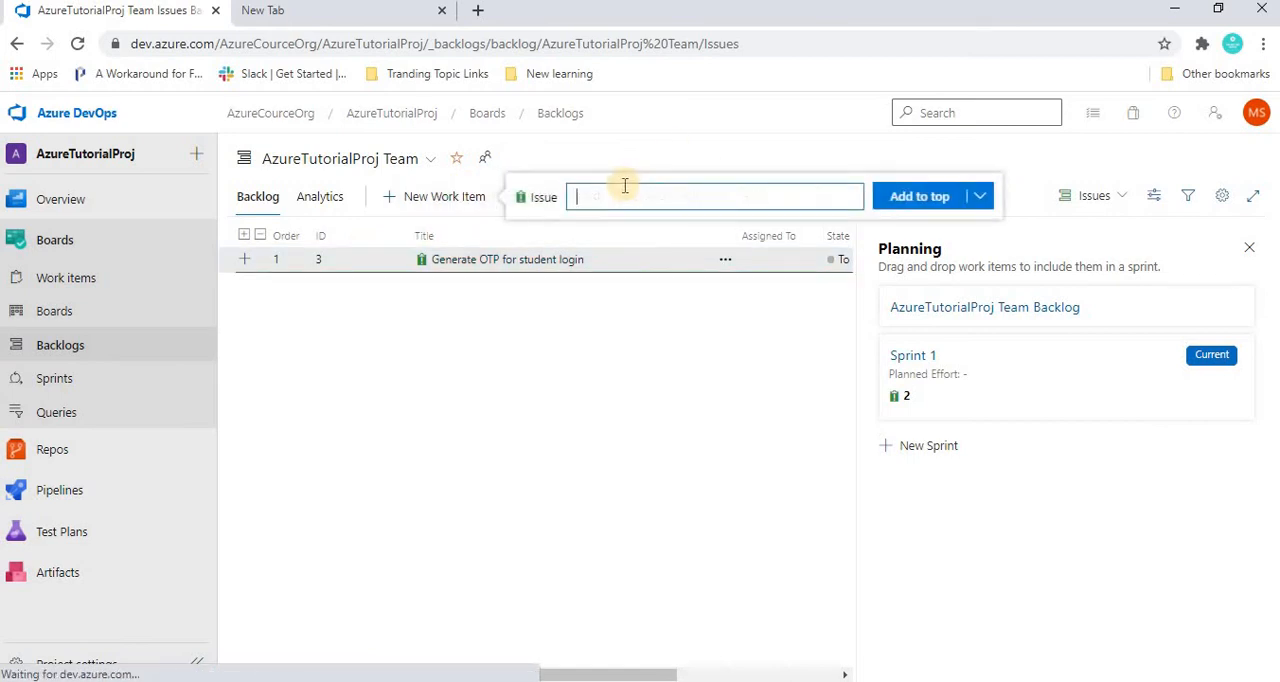
click(980, 197)
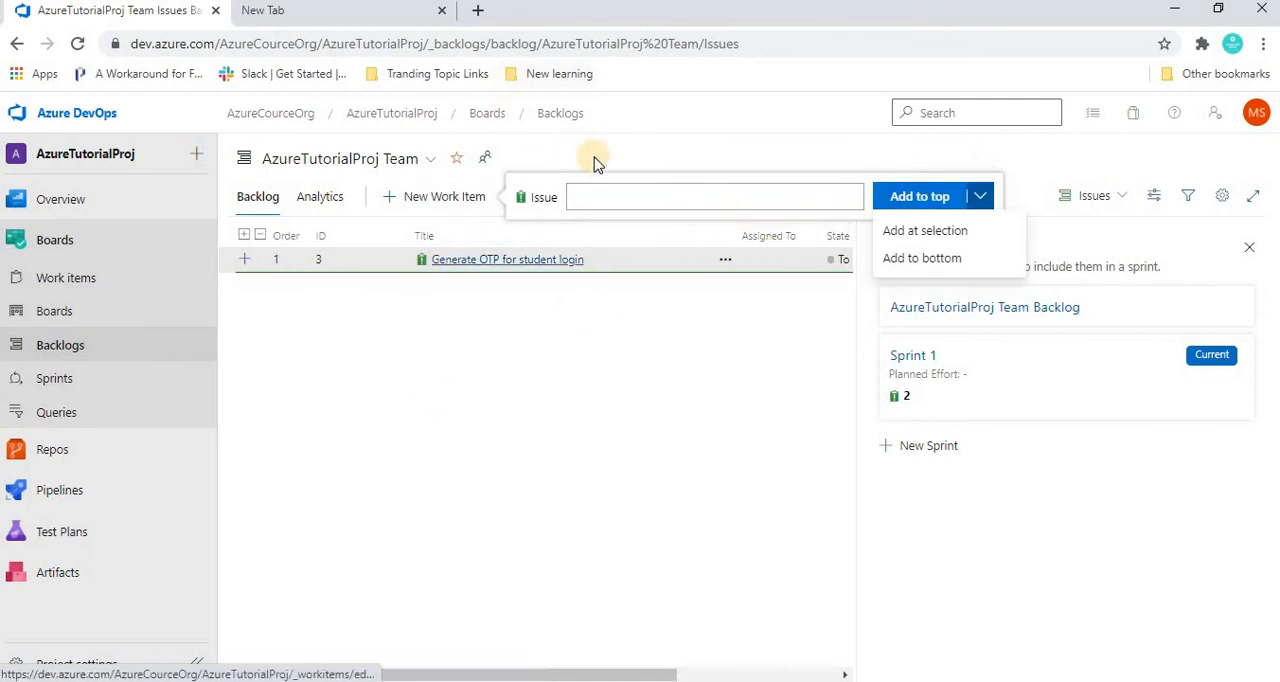
click(606, 187)
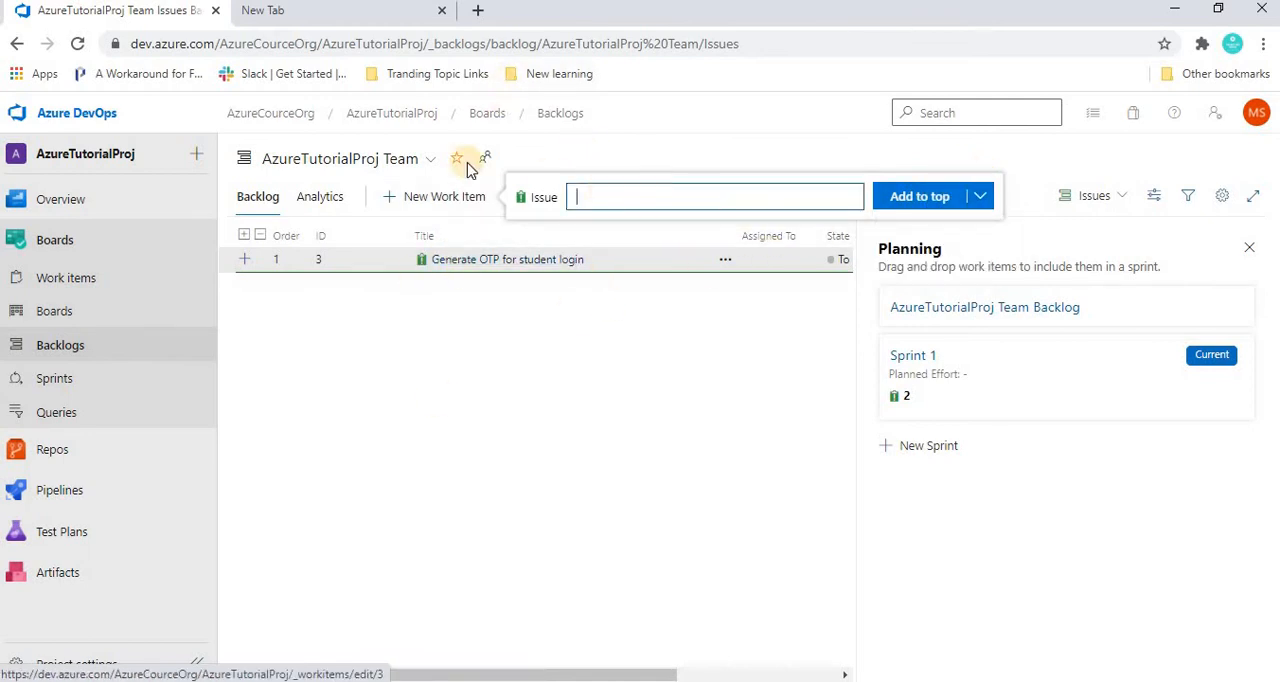
text(create stu)
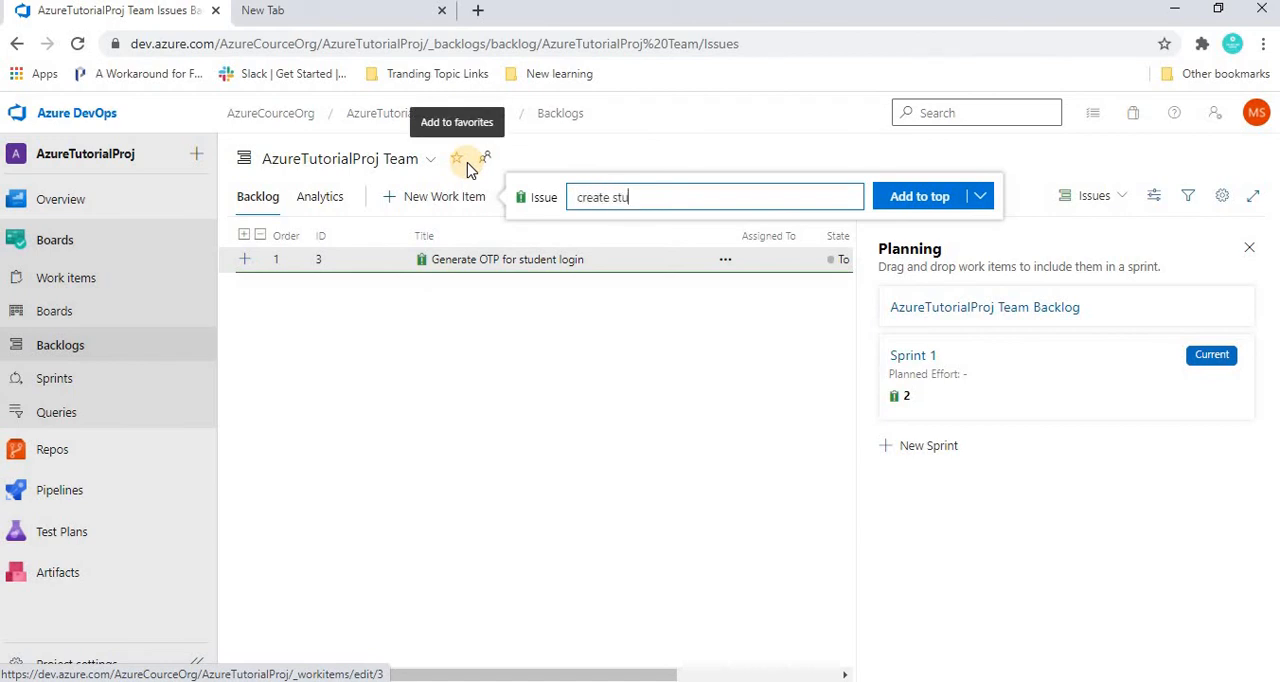
text(dent login form)
click(910, 197)
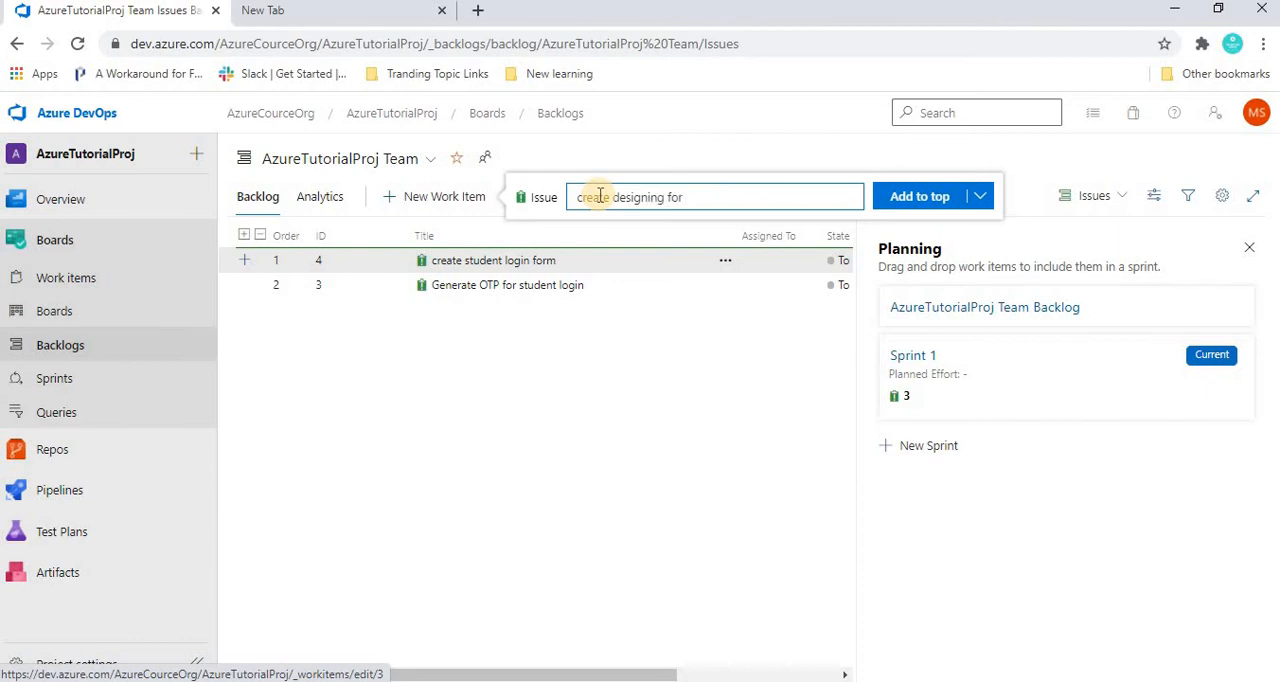
Add an issue titled "create desin for form" to the bottom of the team backlog.
click(986, 199)
click(920, 260)
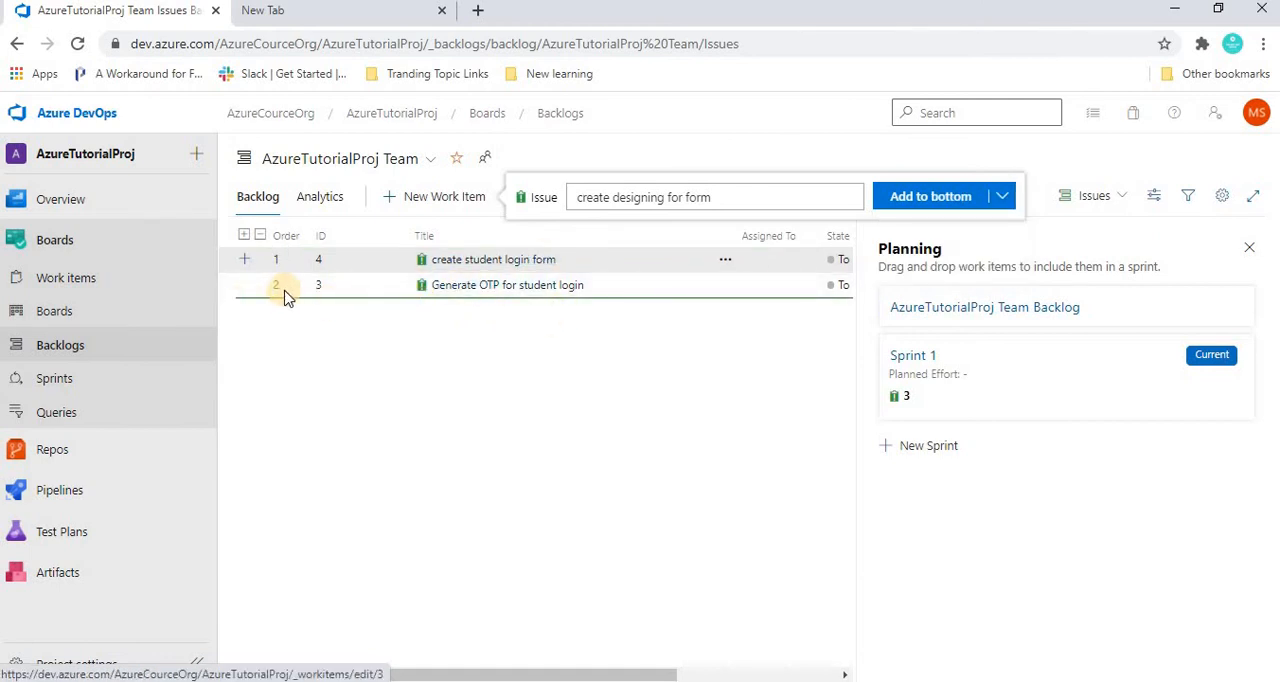
click(674, 261)
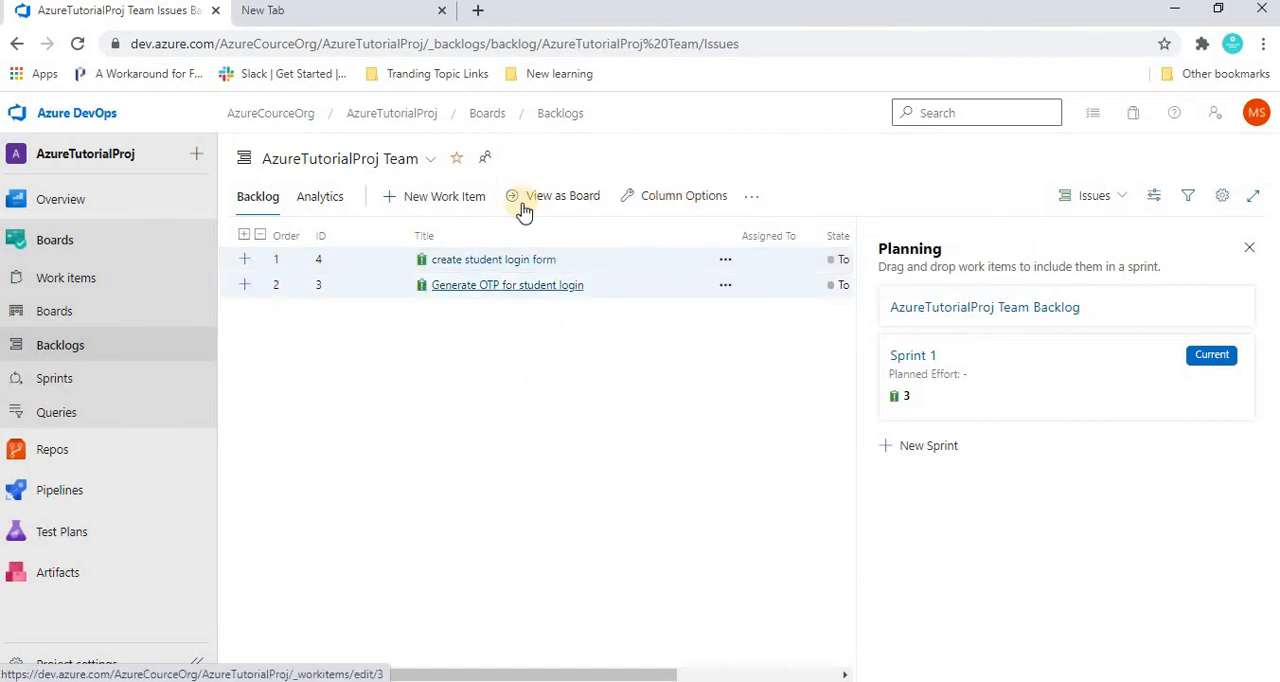
click(416, 203)
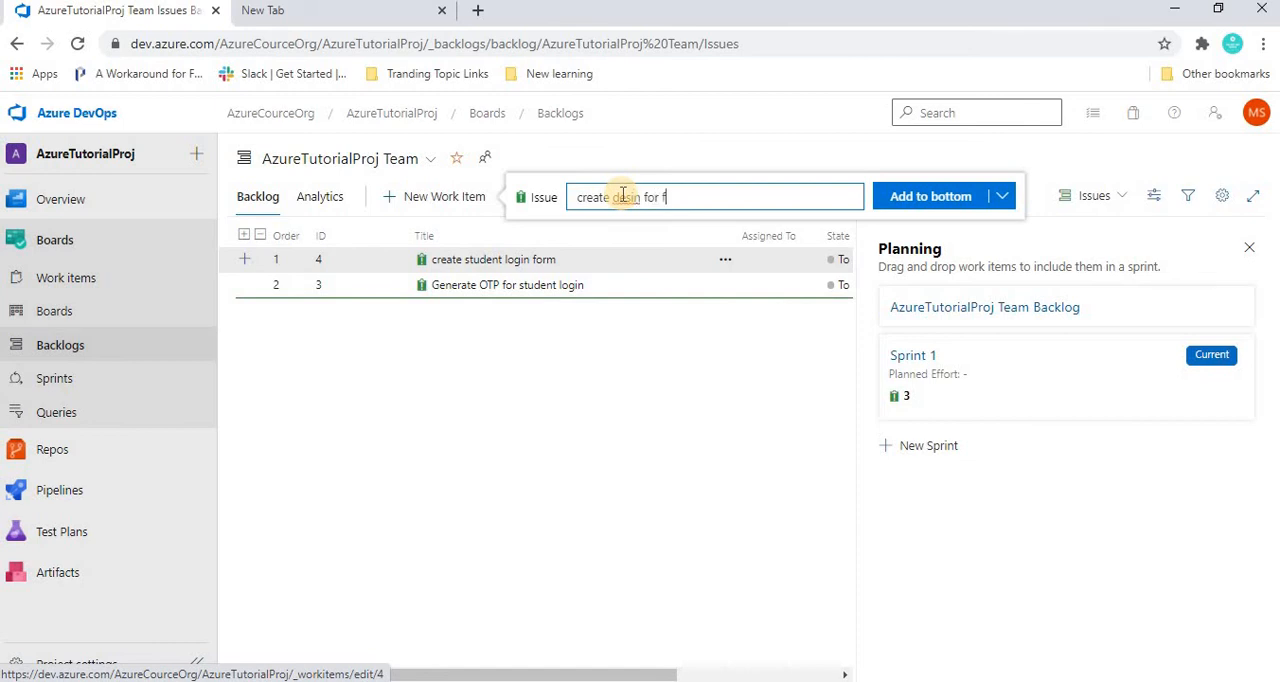
text(orm)
click(902, 199)
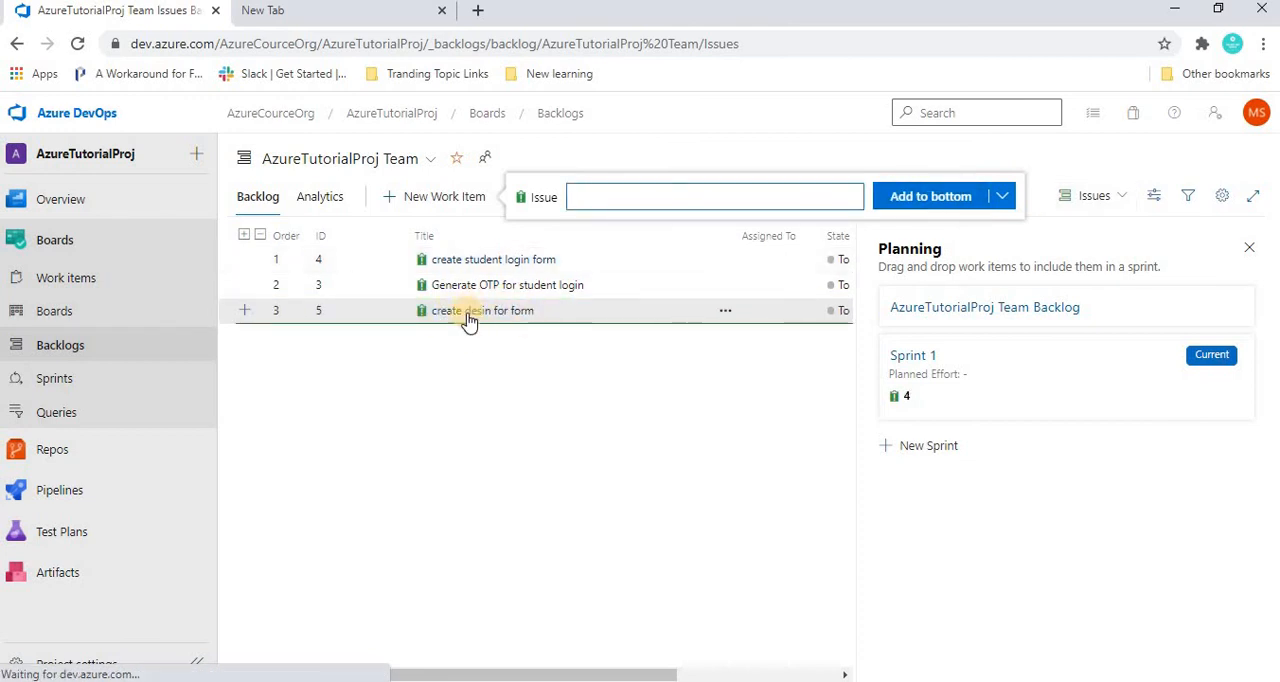
Add an issue titled "create clear button" at the position of the "Generate OTP for student login" item, using the add-at-selection option.
click(620, 287)
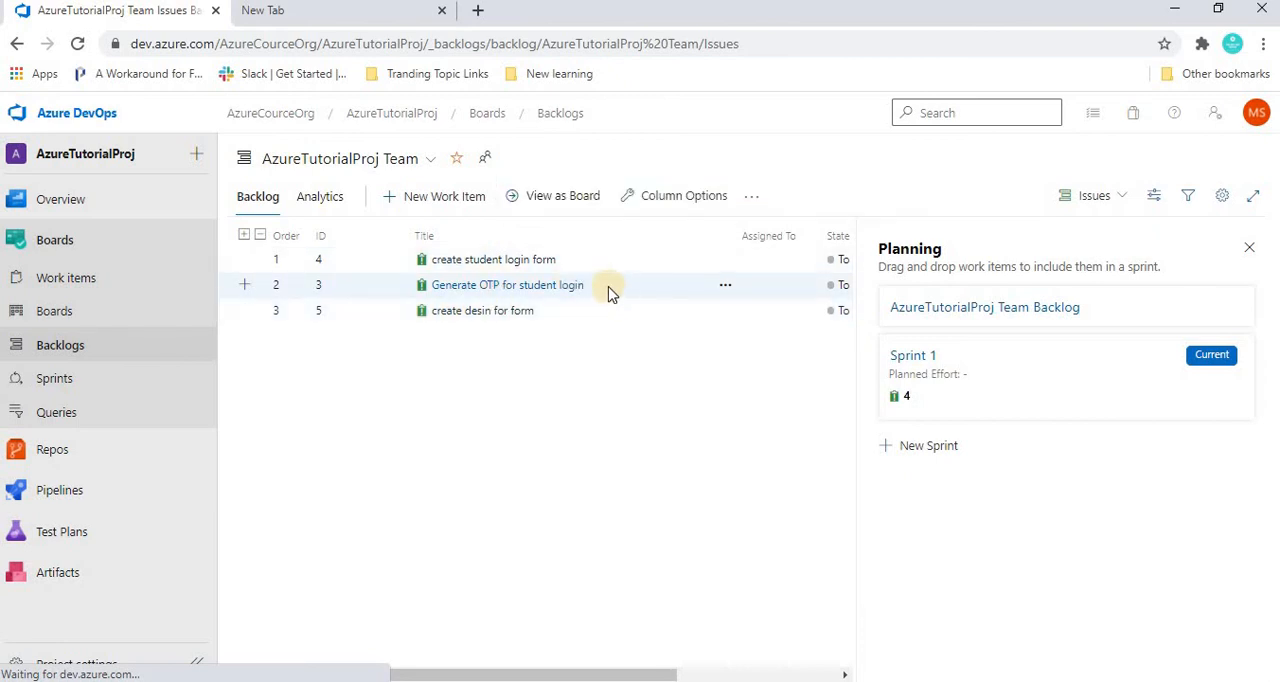
click(424, 200)
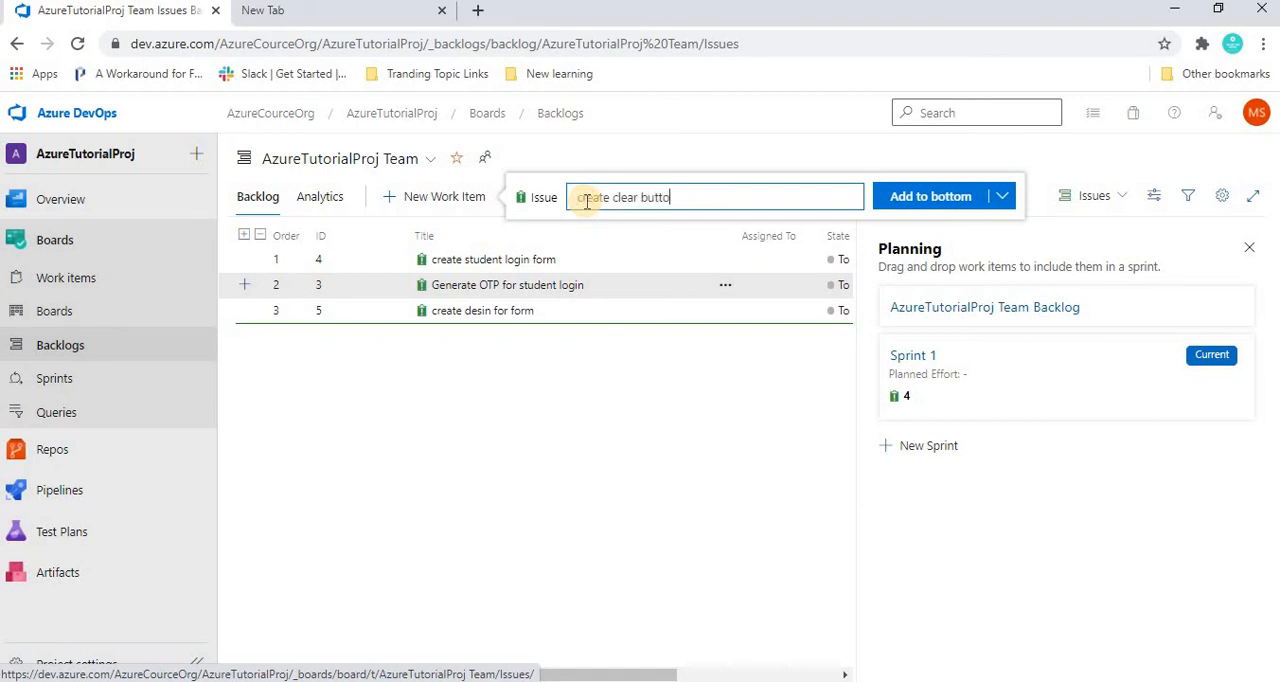
text(n)
click(1008, 198)
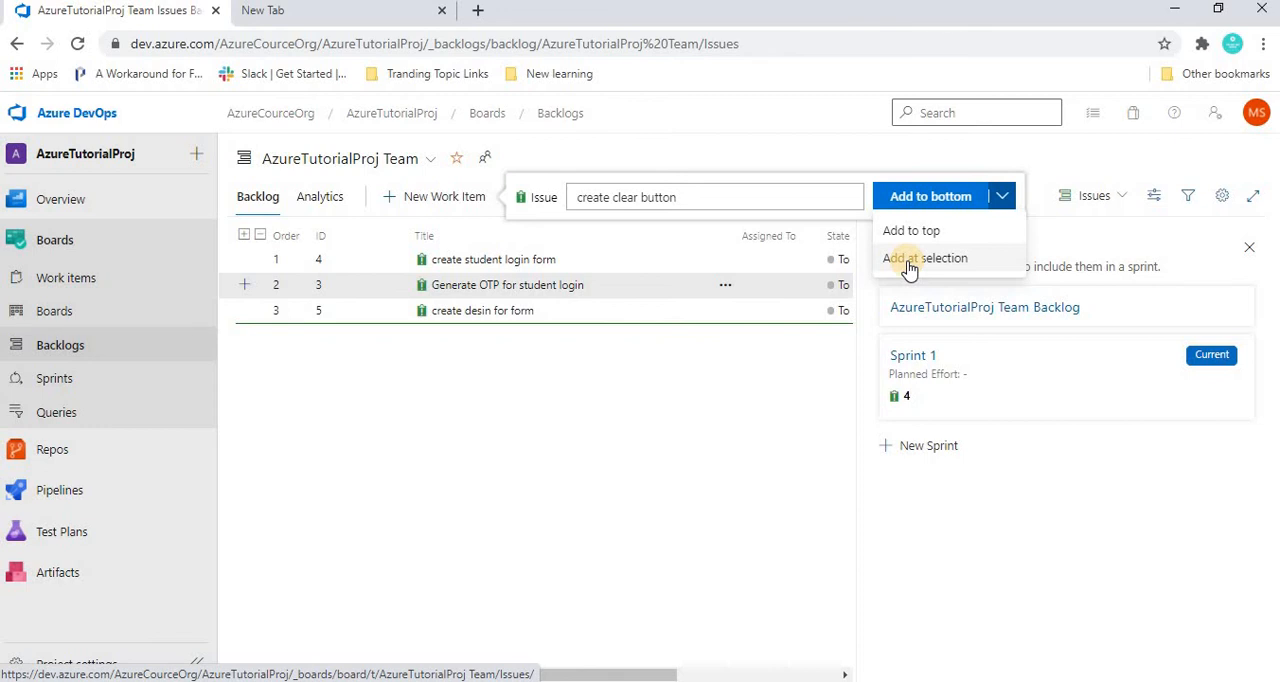
click(911, 260)
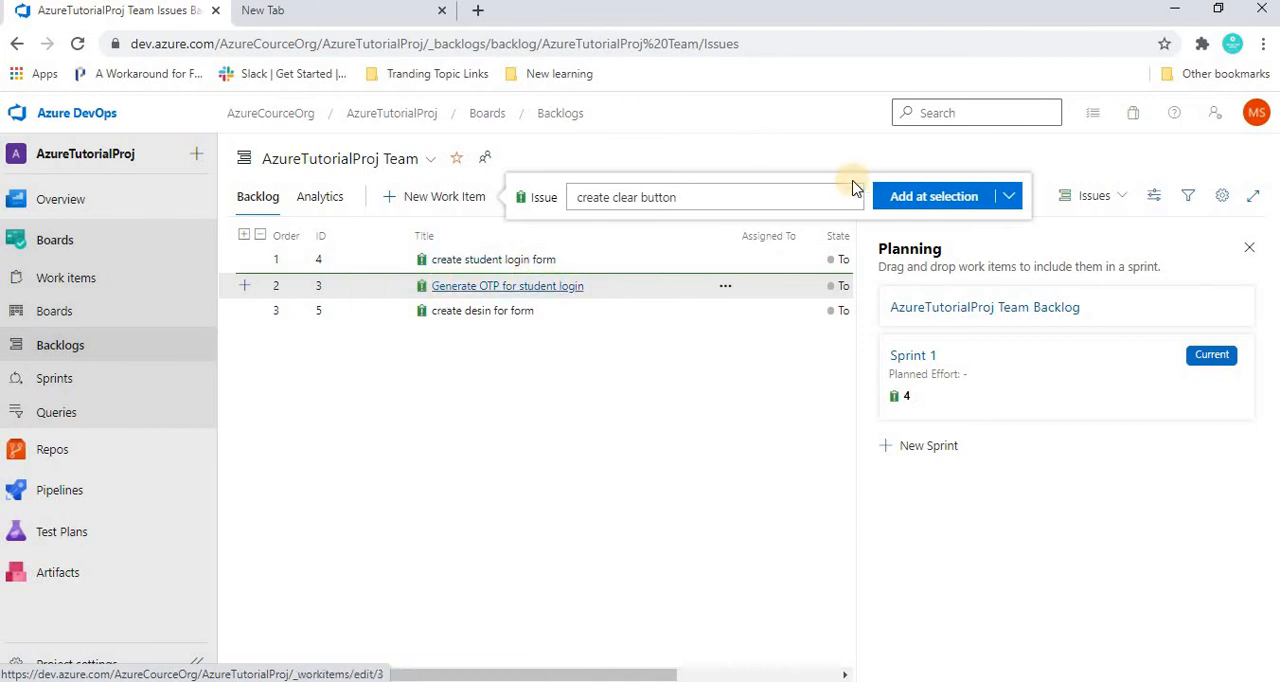
click(923, 198)
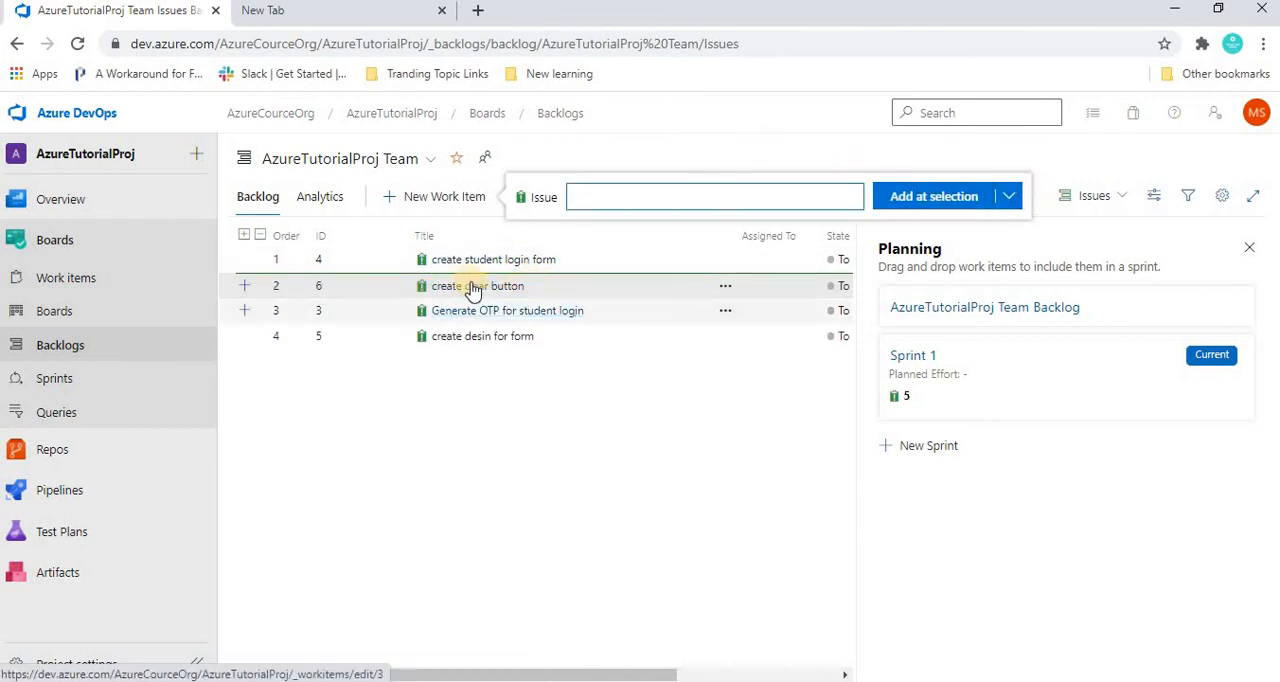
click(581, 506)
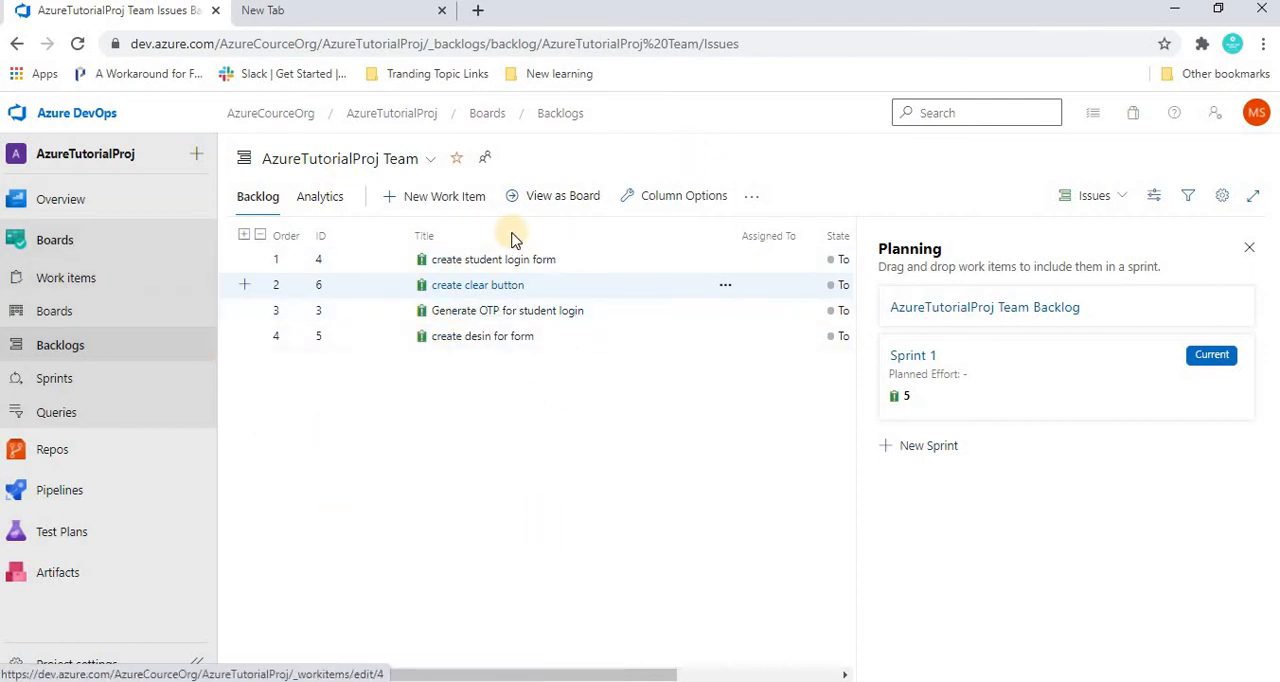
click(918, 455)
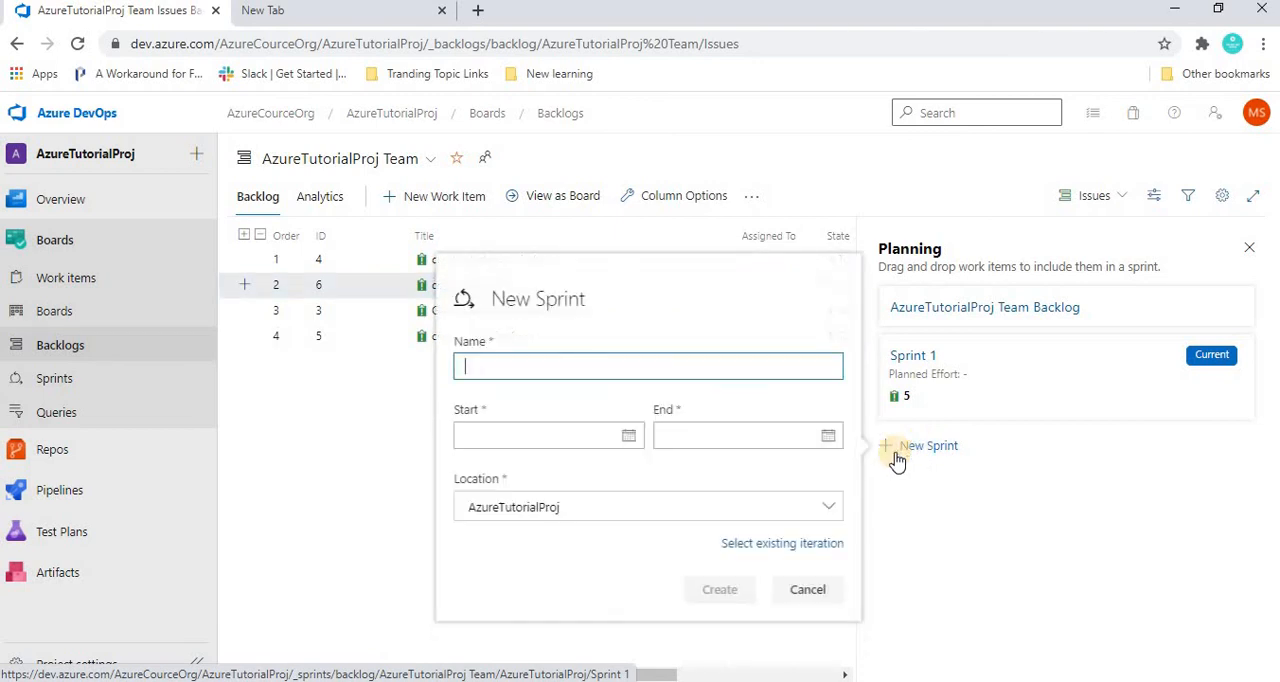
click(333, 448)
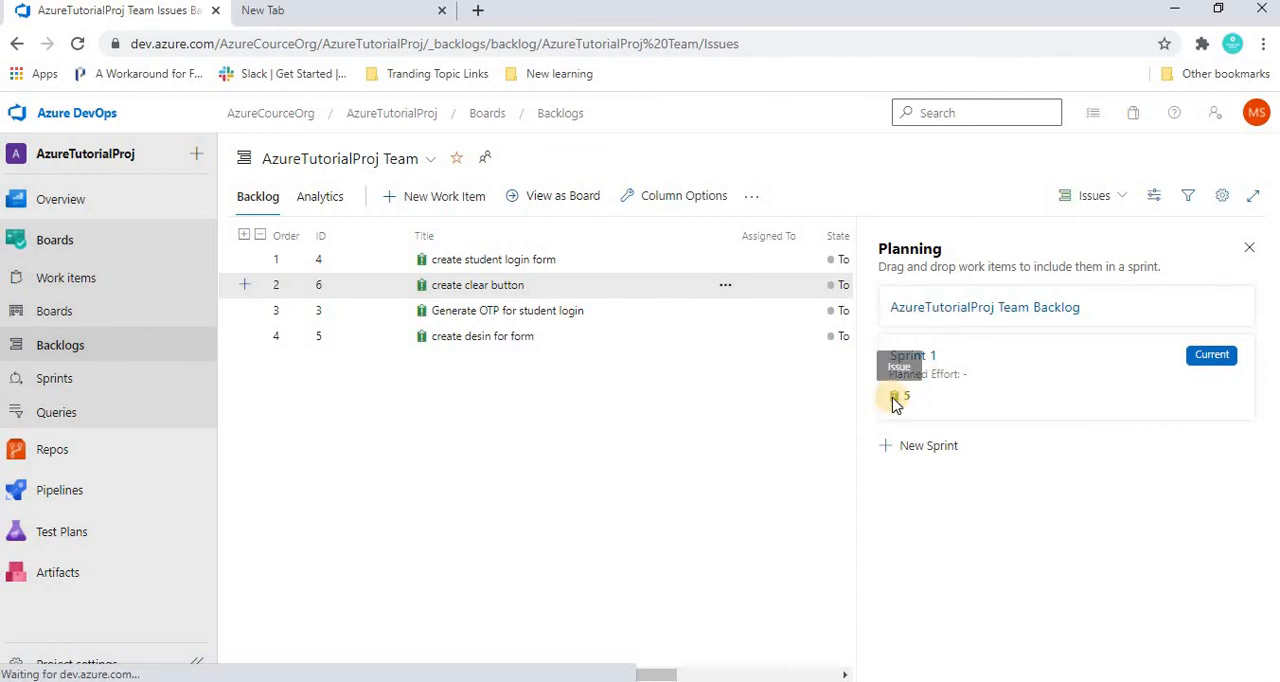
click(597, 457)
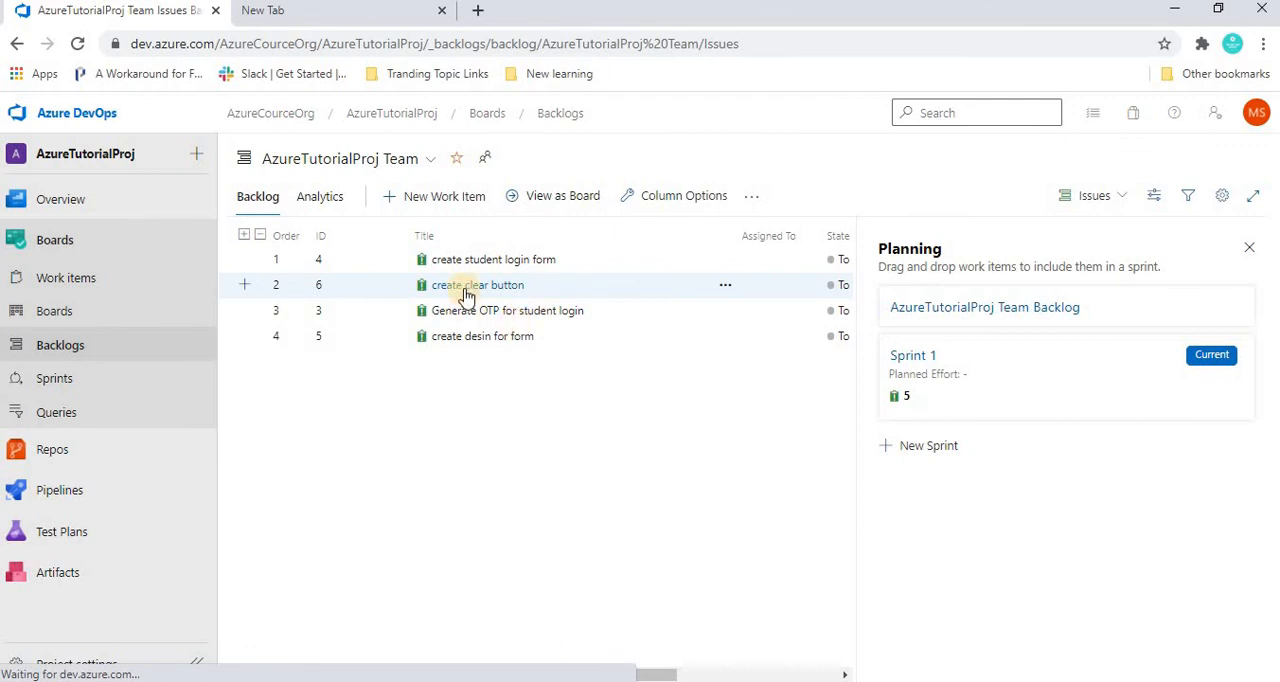
Move the "create clear button" issue into Sprint 1 and open that sprint's backlog.
drag(464, 289, 1103, 419)
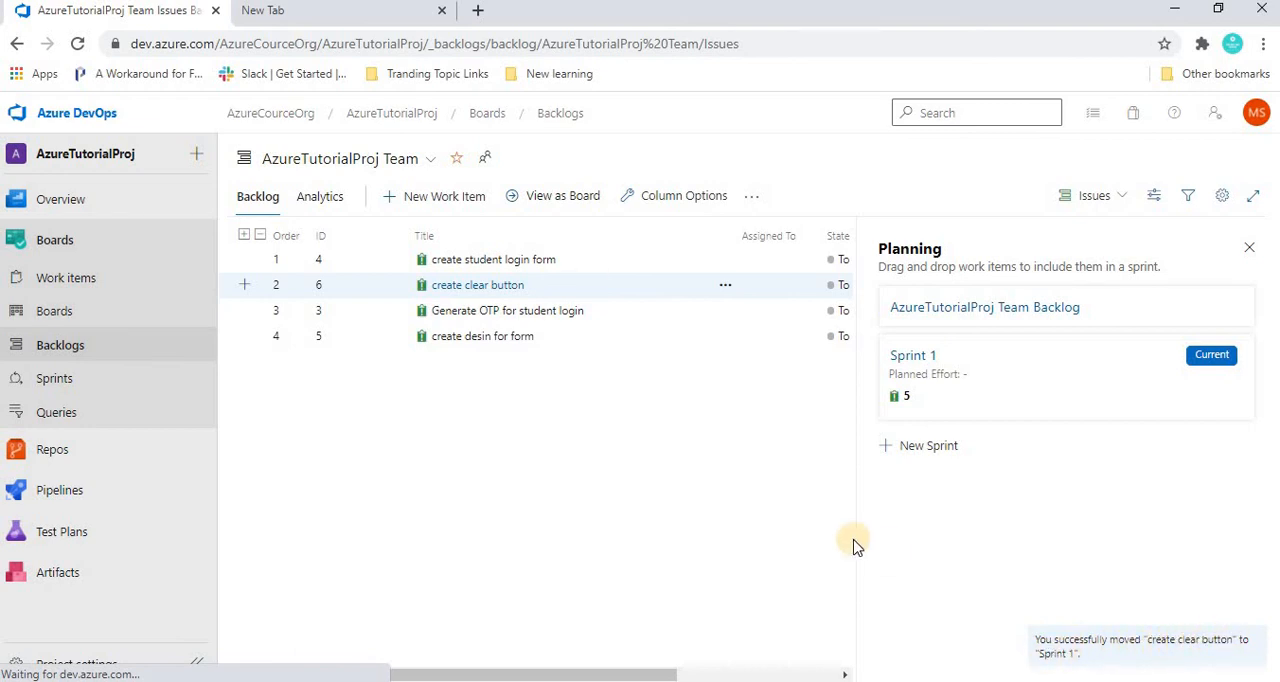
click(912, 357)
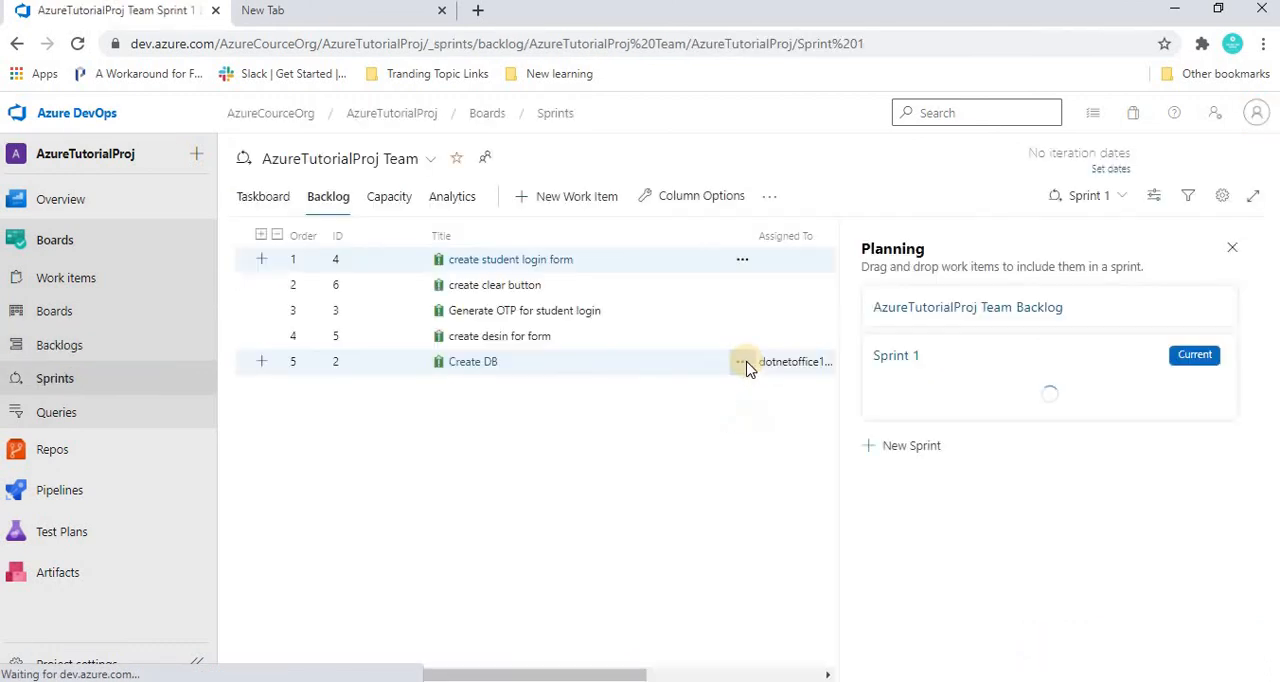
click(896, 358)
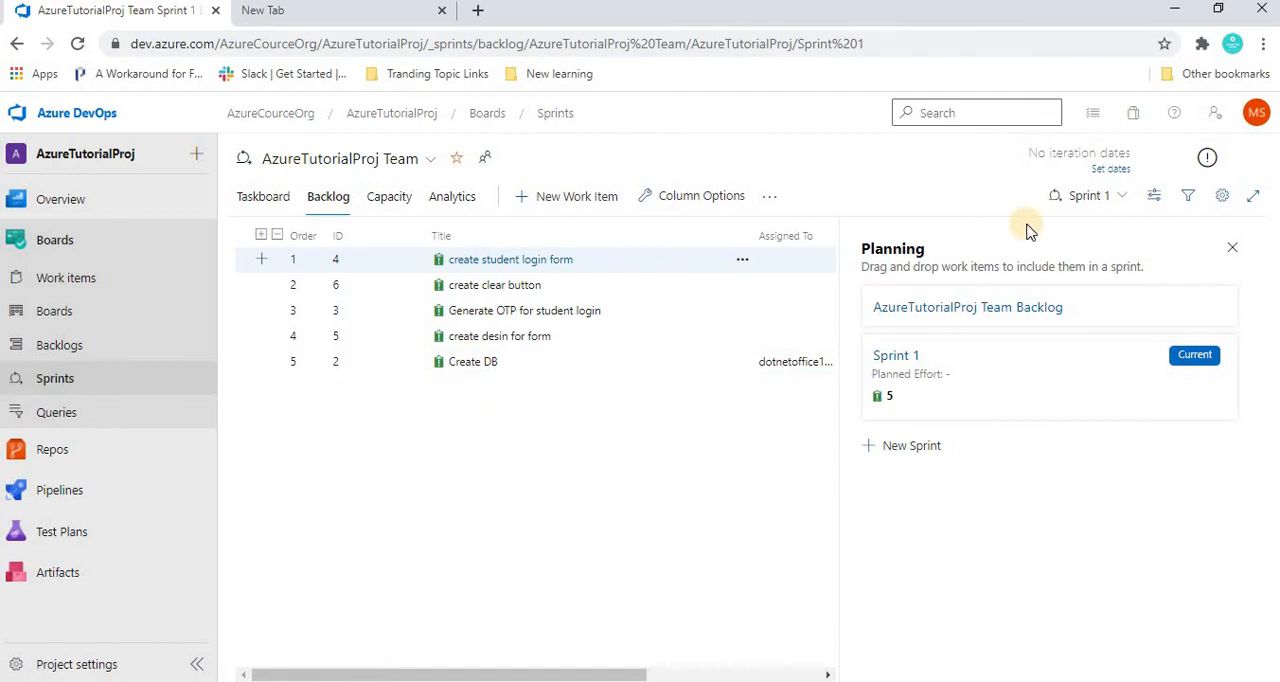
View the team's issues as cards on the board and return to the team backlog.
click(58, 312)
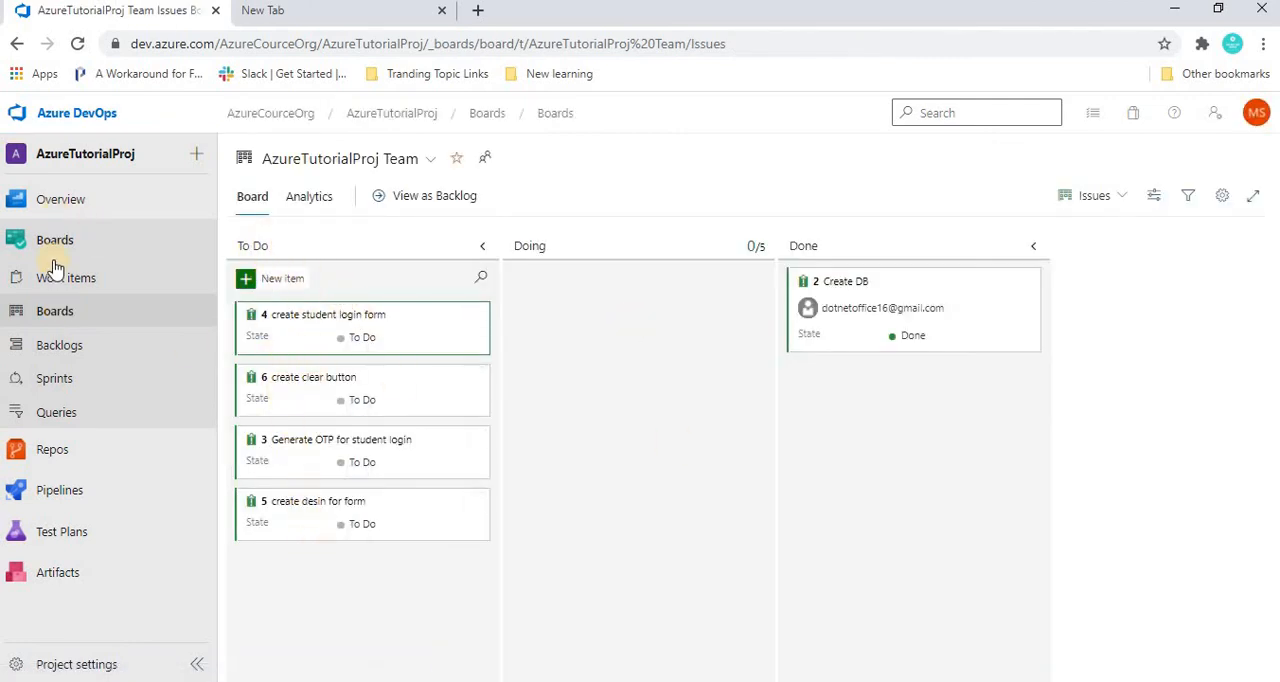
click(60, 345)
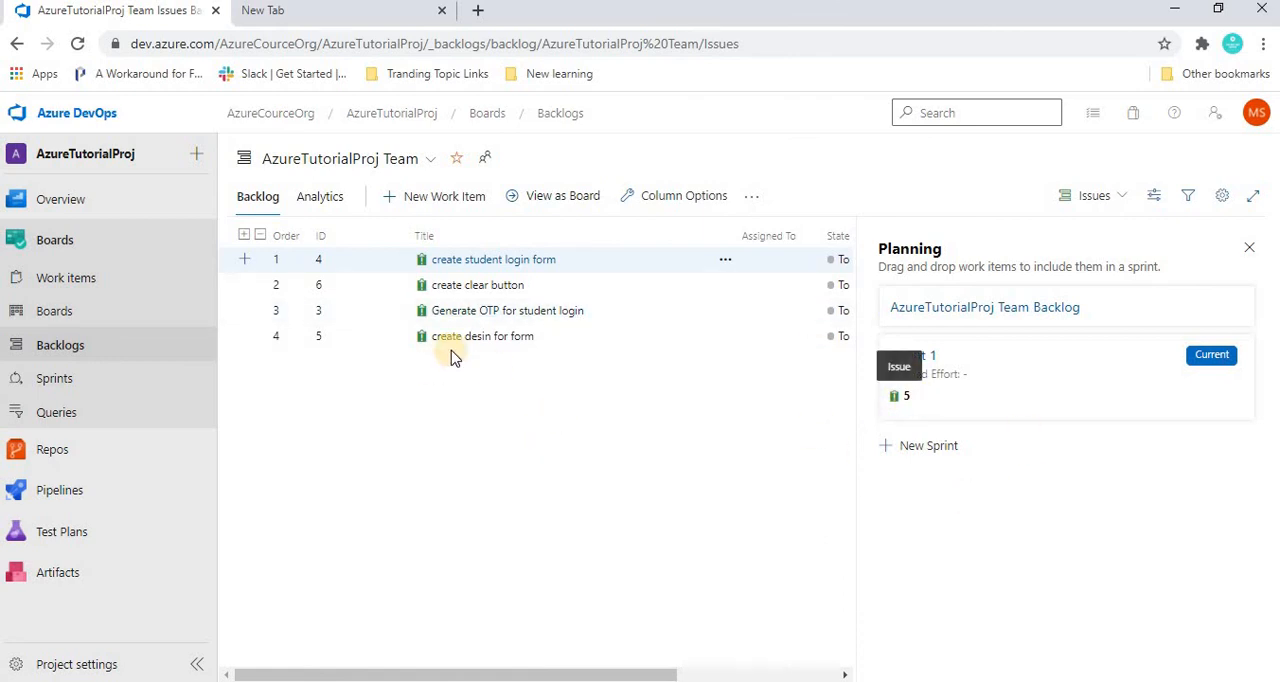
click(612, 453)
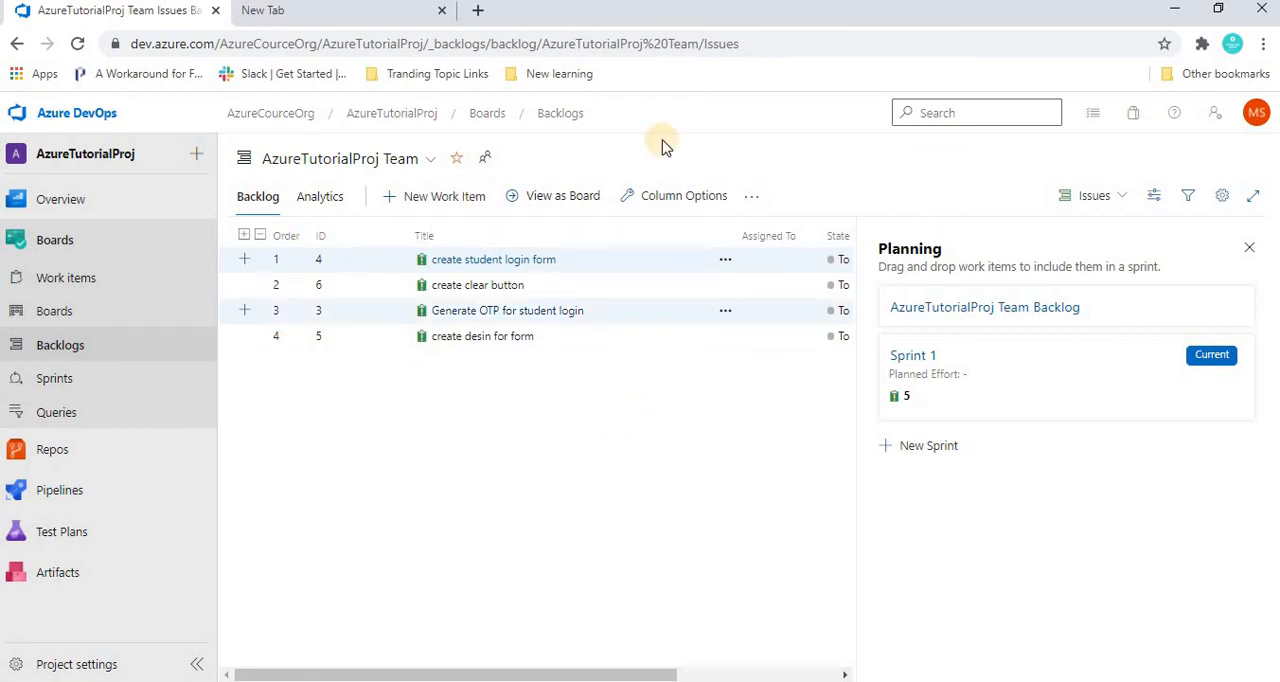
click(1103, 197)
click(1103, 199)
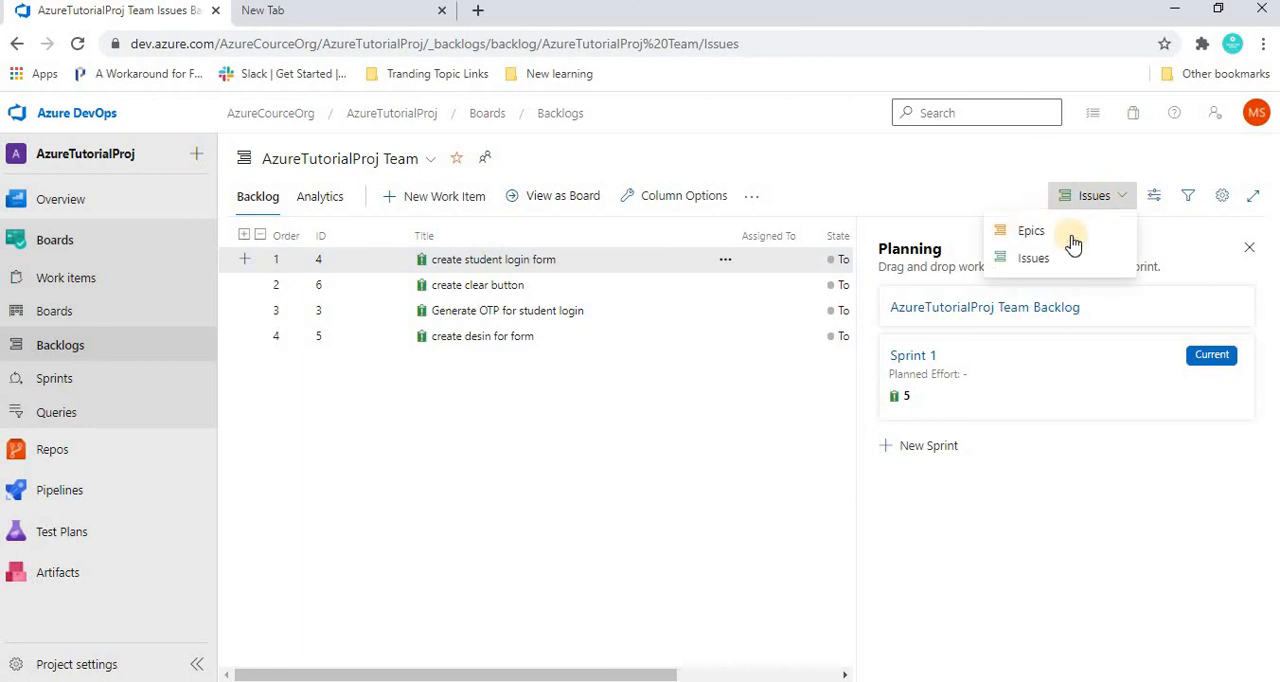
click(538, 524)
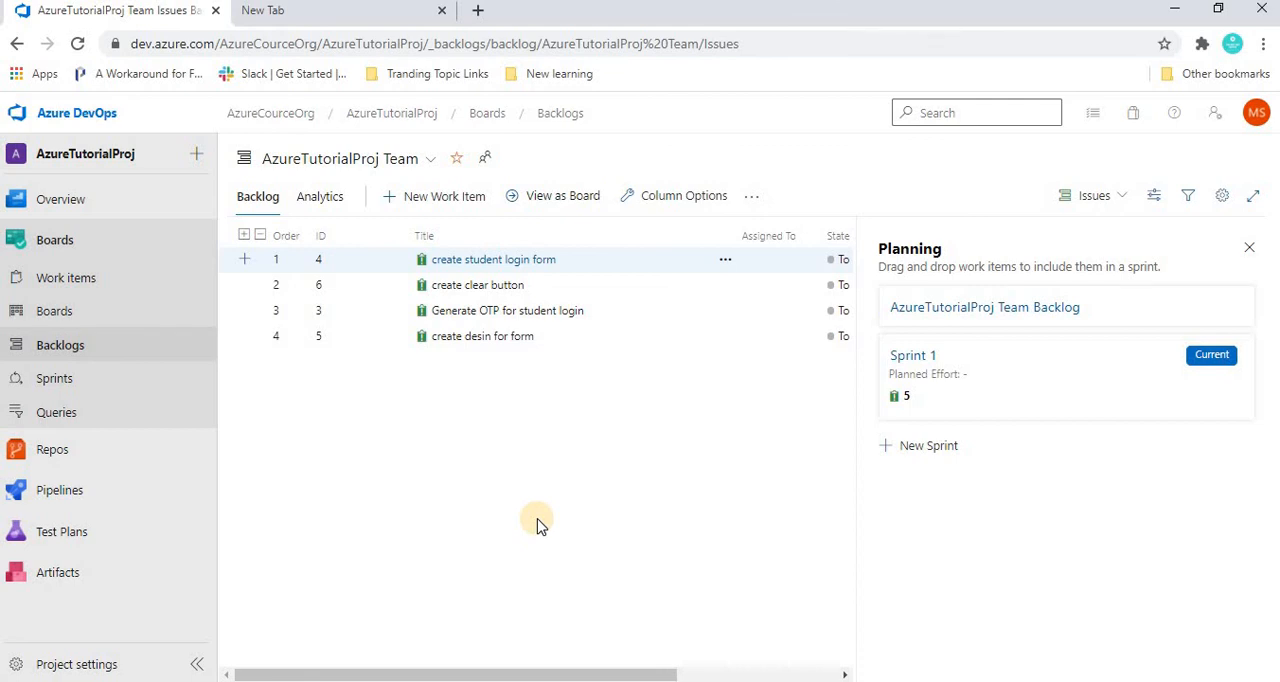
Show the team backlog as a board and move the "create clear button" card from To Do to Doing.
ctrl+click(495, 285)
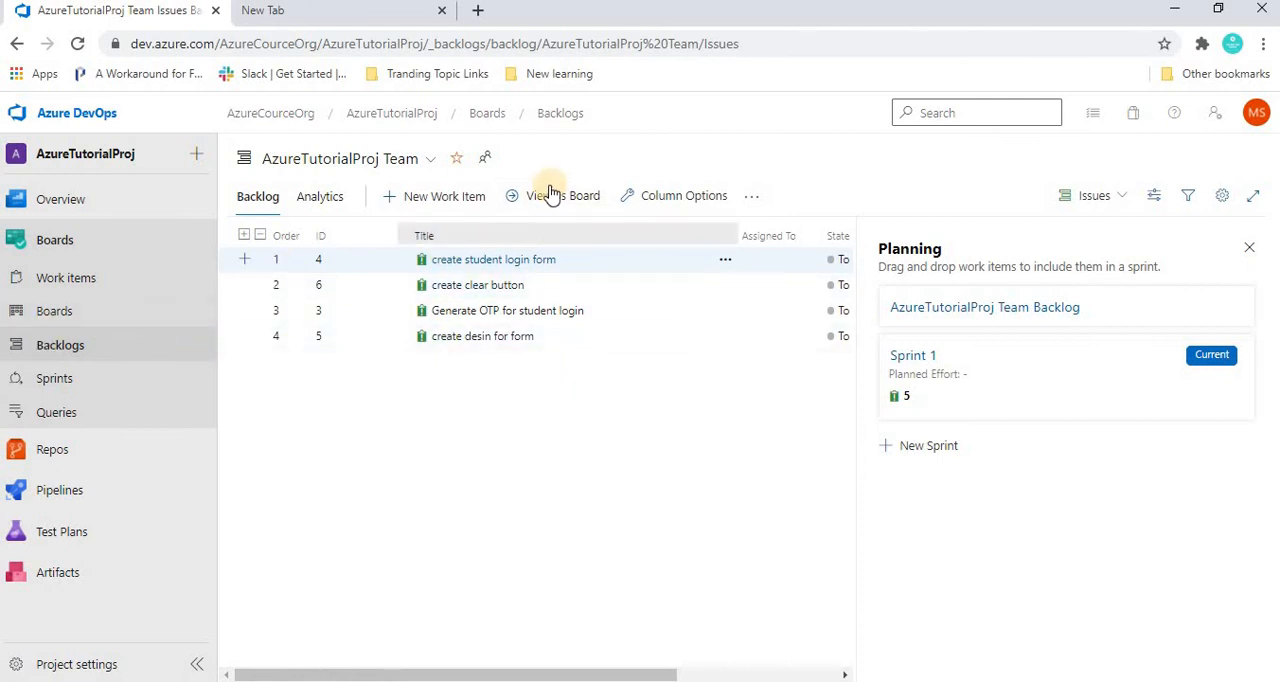
click(520, 198)
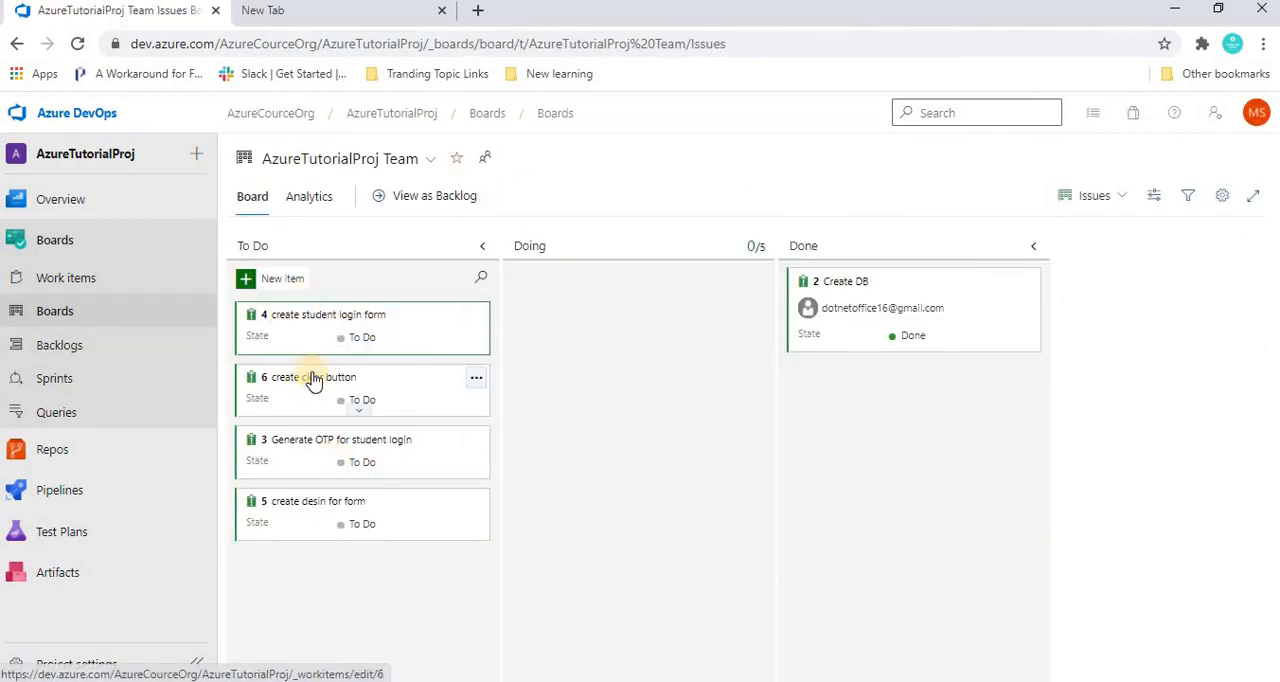
drag(313, 380, 572, 298)
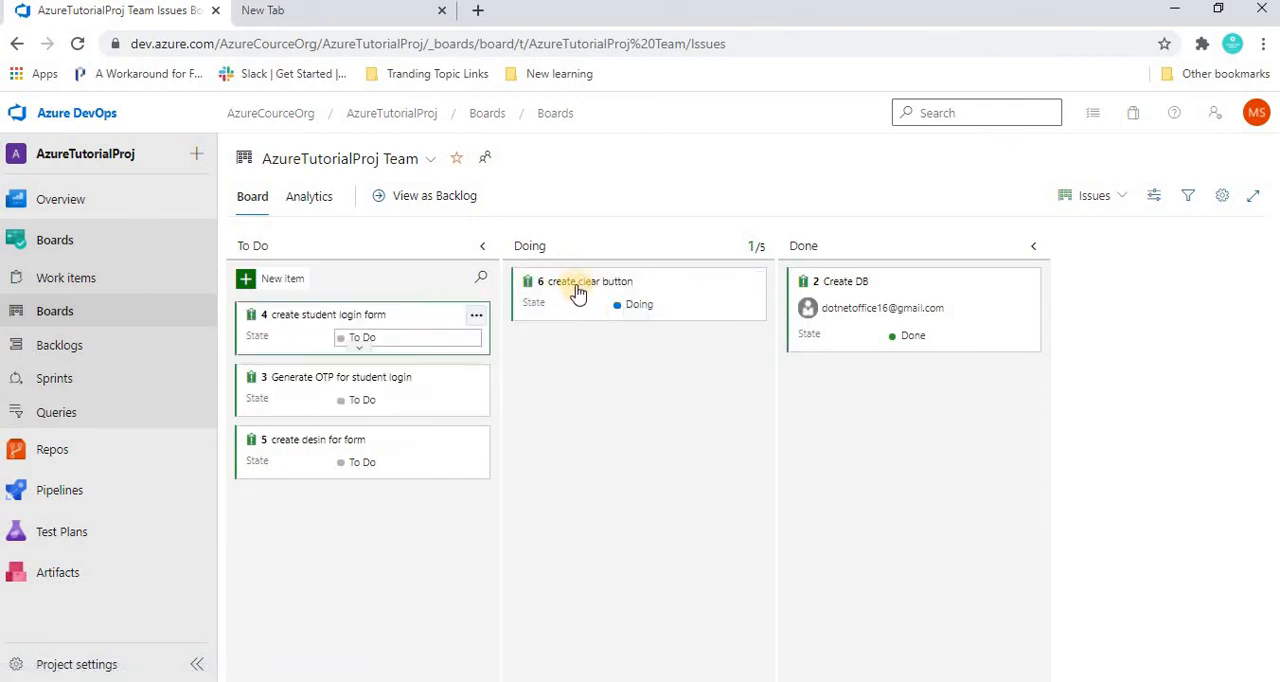
Assign the "create clear button" issue to the signed-in account's user, keep its iteration at Sprint 1, and save and close it.
click(574, 285)
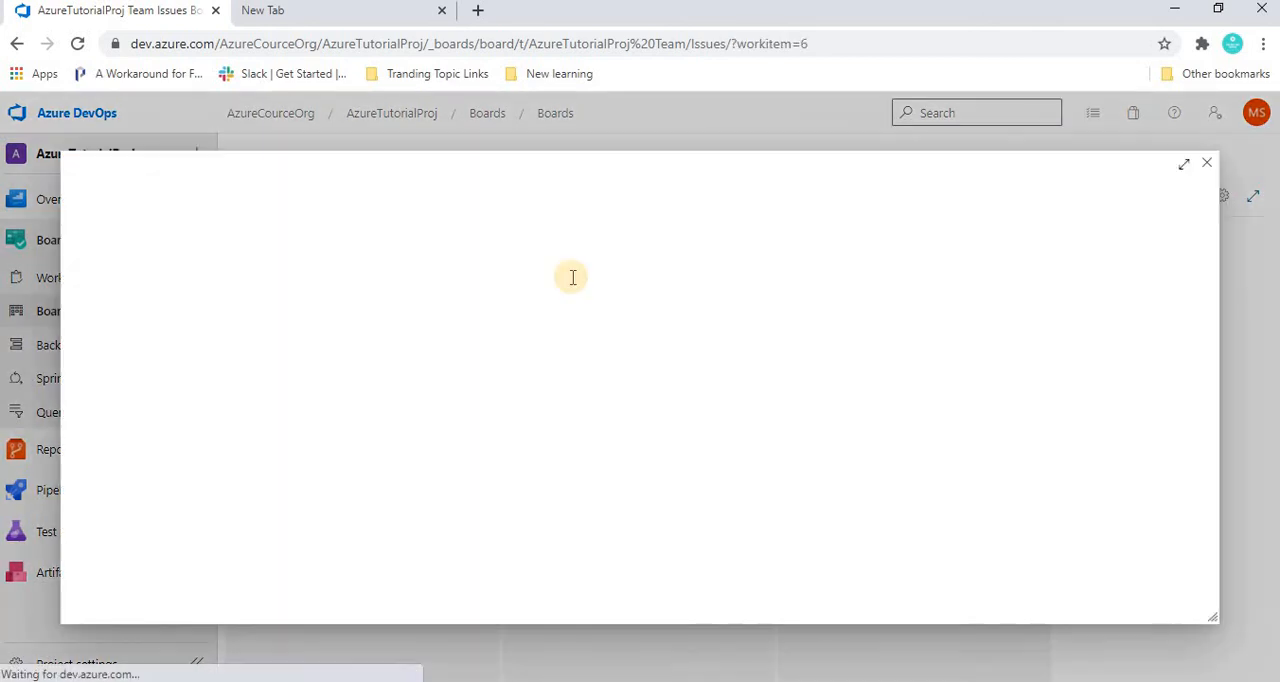
click(153, 221)
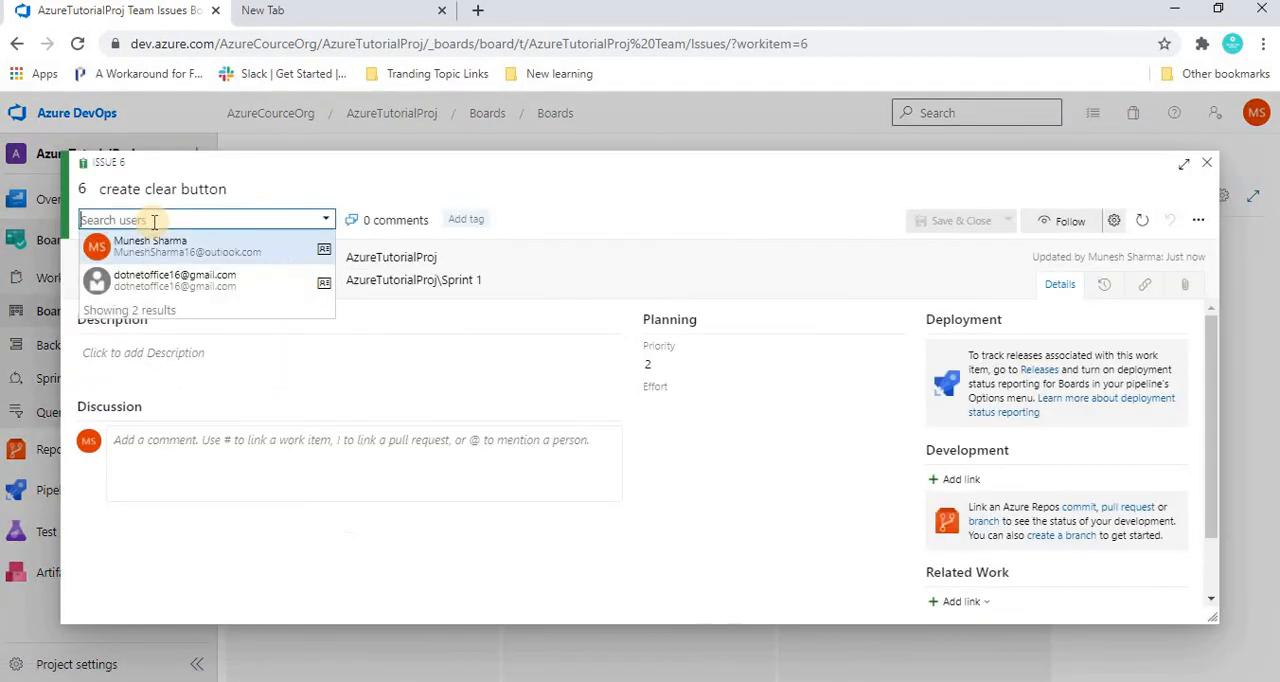
text(munesh)
key(Return)
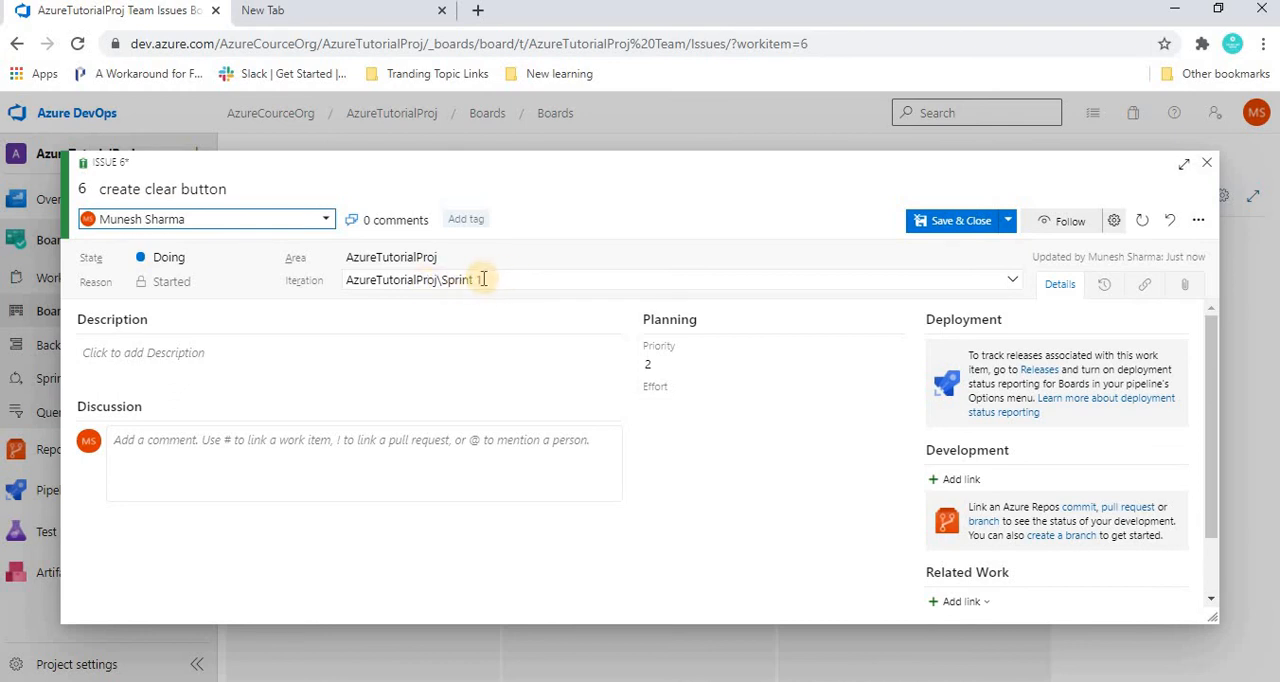
click(1010, 283)
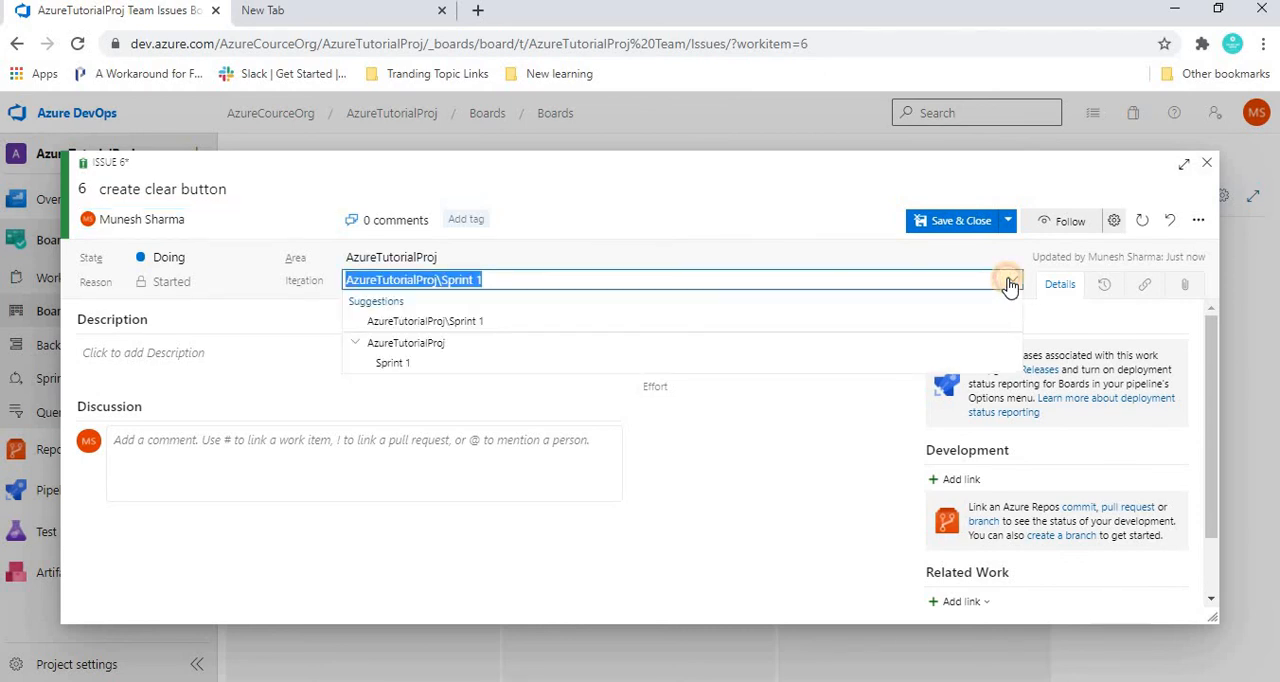
click(948, 218)
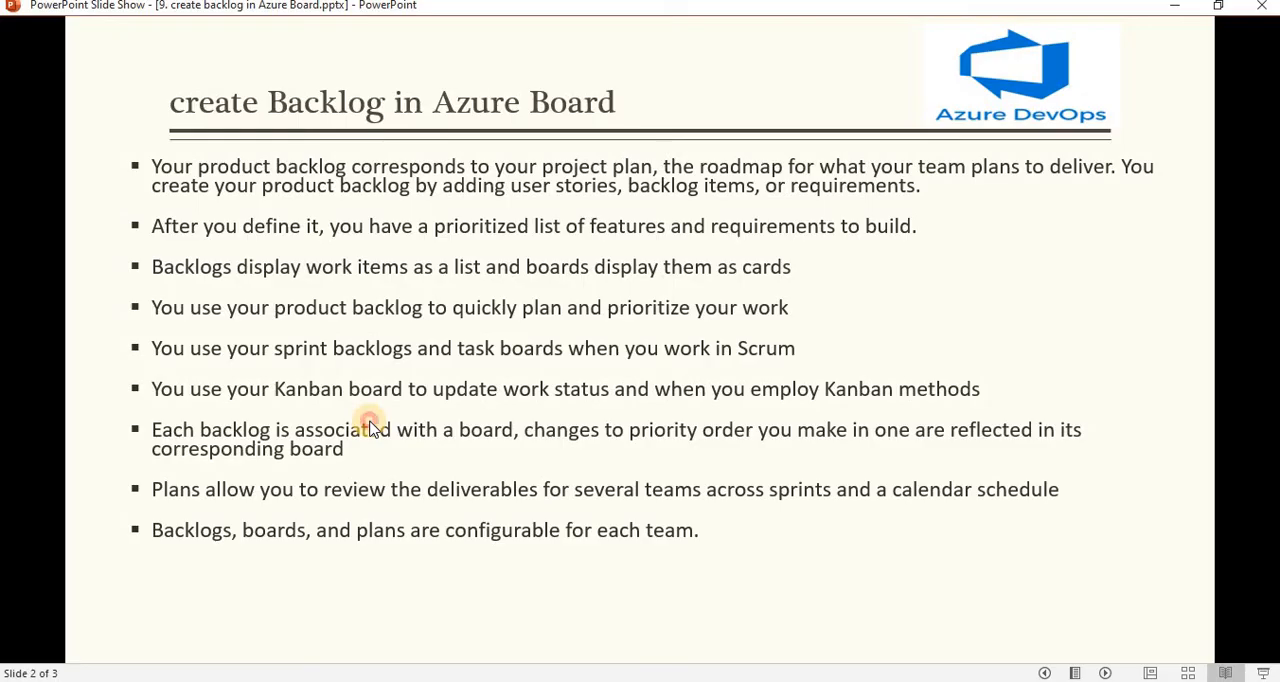
click(368, 421)
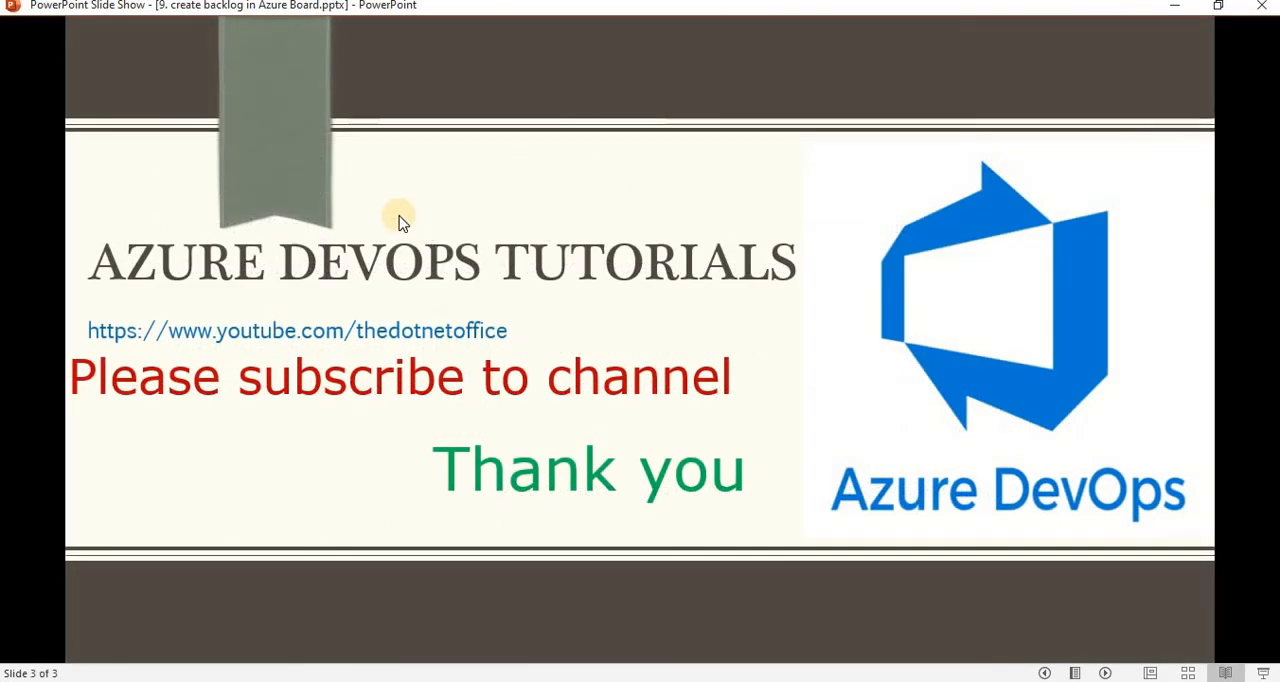